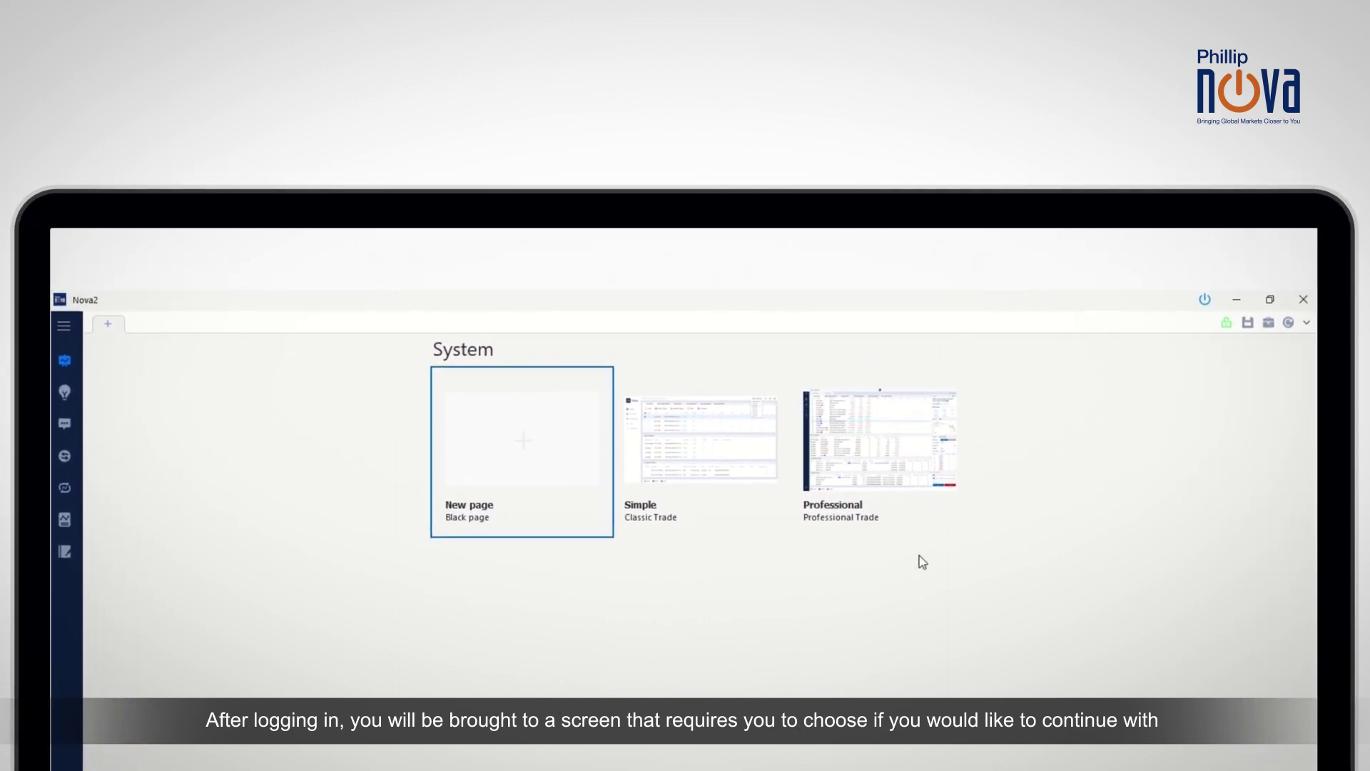
# Pick the Professional (Professional Trade) layout tile on the System start page
pyautogui.click(892, 469)
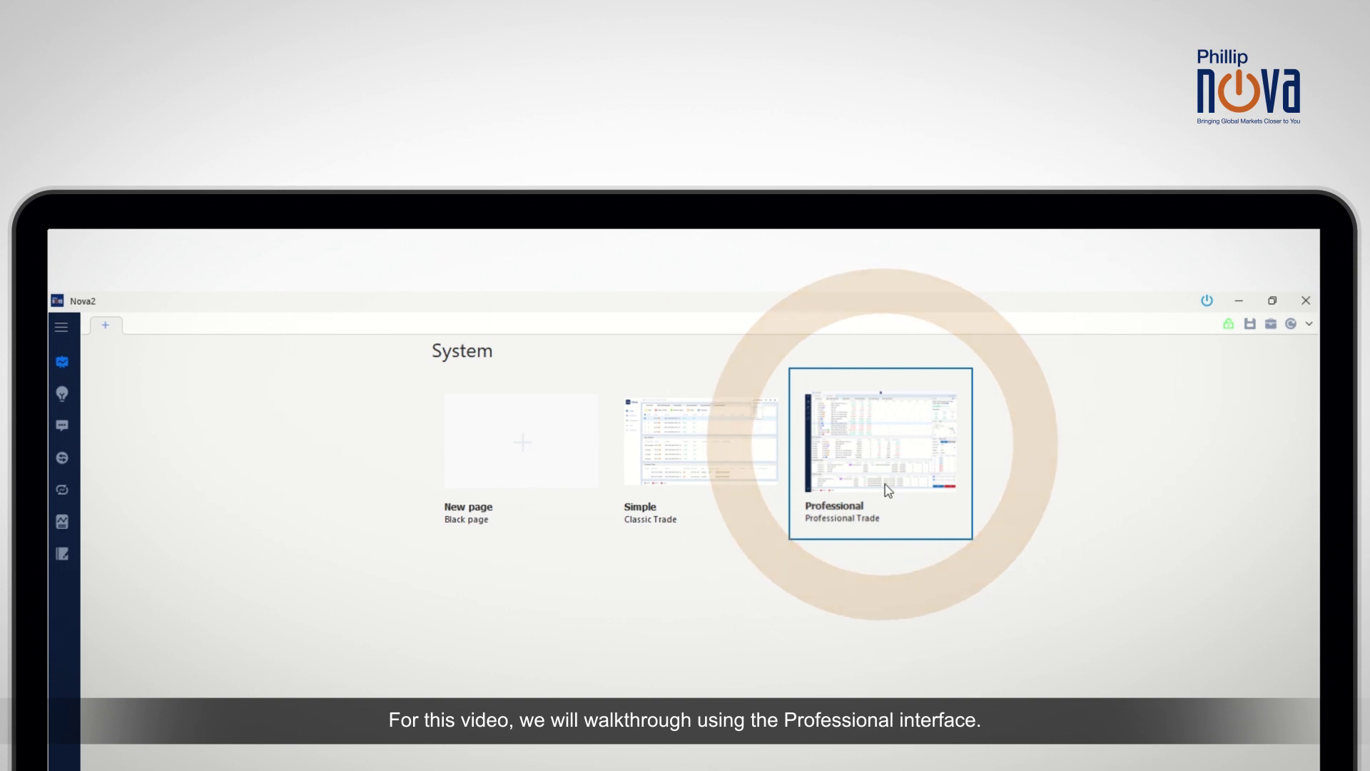
# Open the Professional 1 workspace and choose Add Symbols from the empty Watchlist's context menu
pyautogui.doubleClick(889, 491)
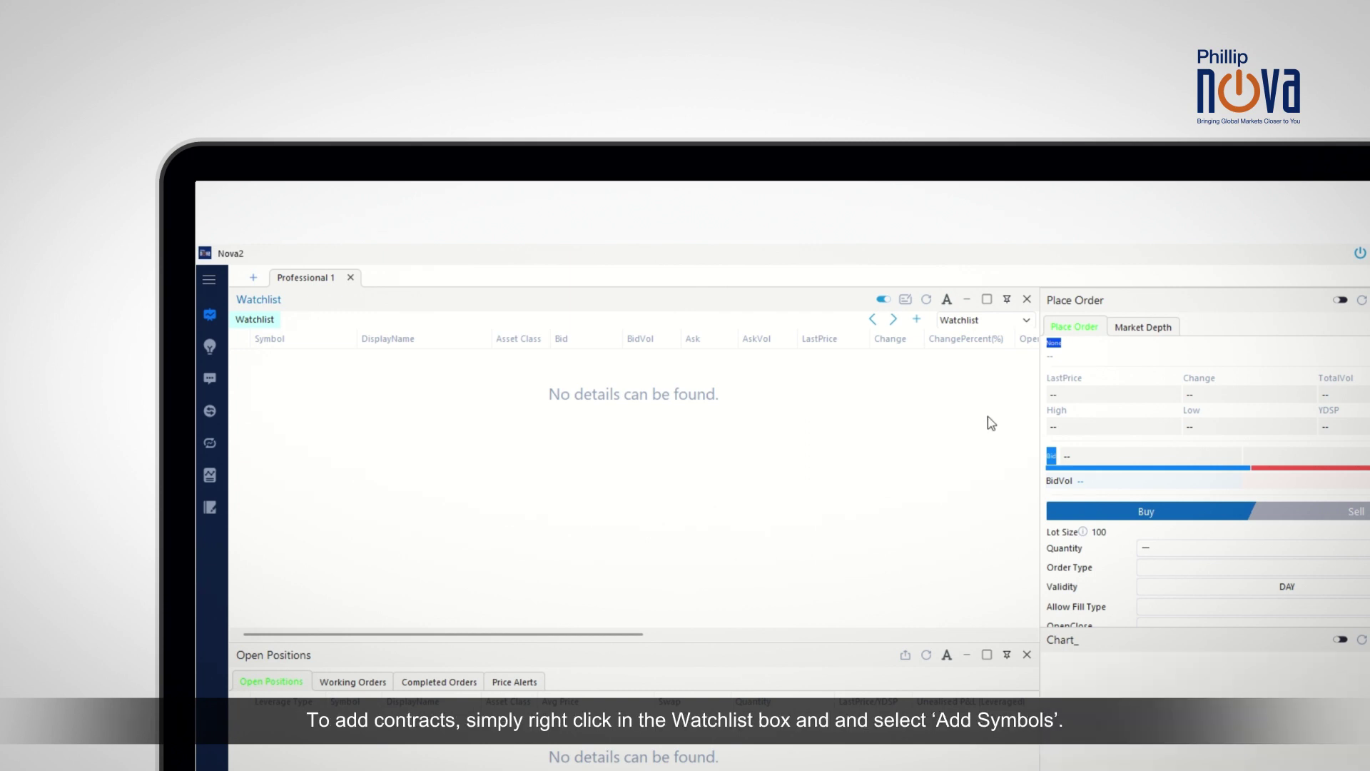
pyautogui.rightClick(611, 374)
pyautogui.click(677, 383)
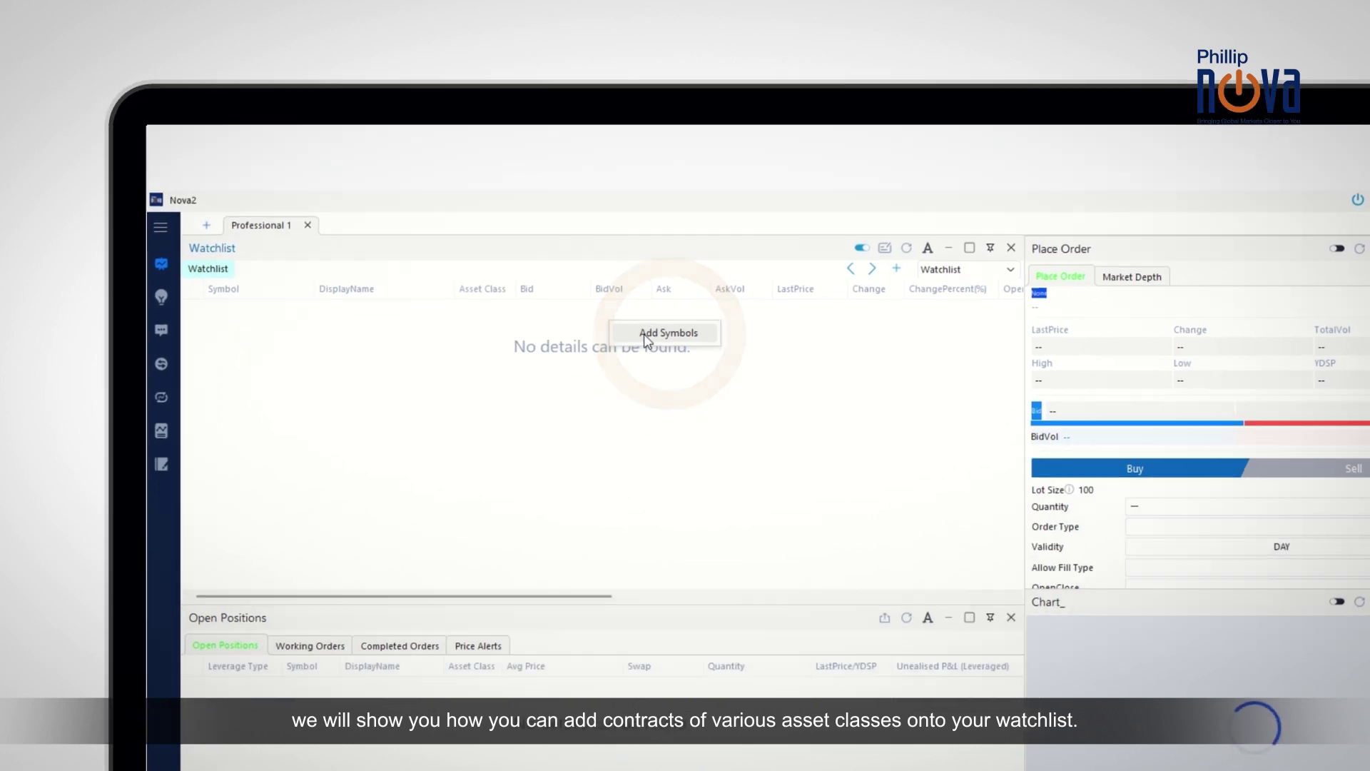
# Add the CME E-Mini S&P Active (ES ACT) and COMEX Gold Active futures to the watchlist
pyautogui.click(675, 385)
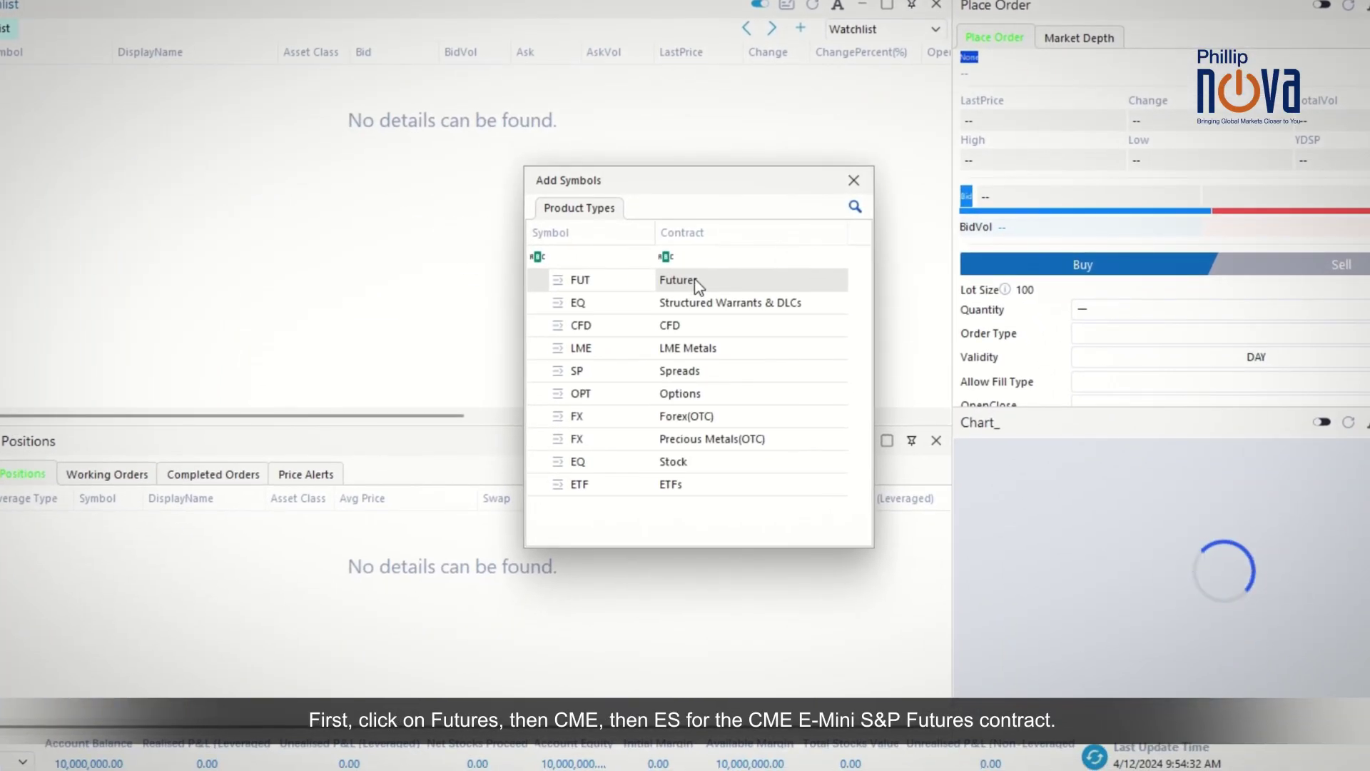
pyautogui.click(645, 282)
pyautogui.click(653, 394)
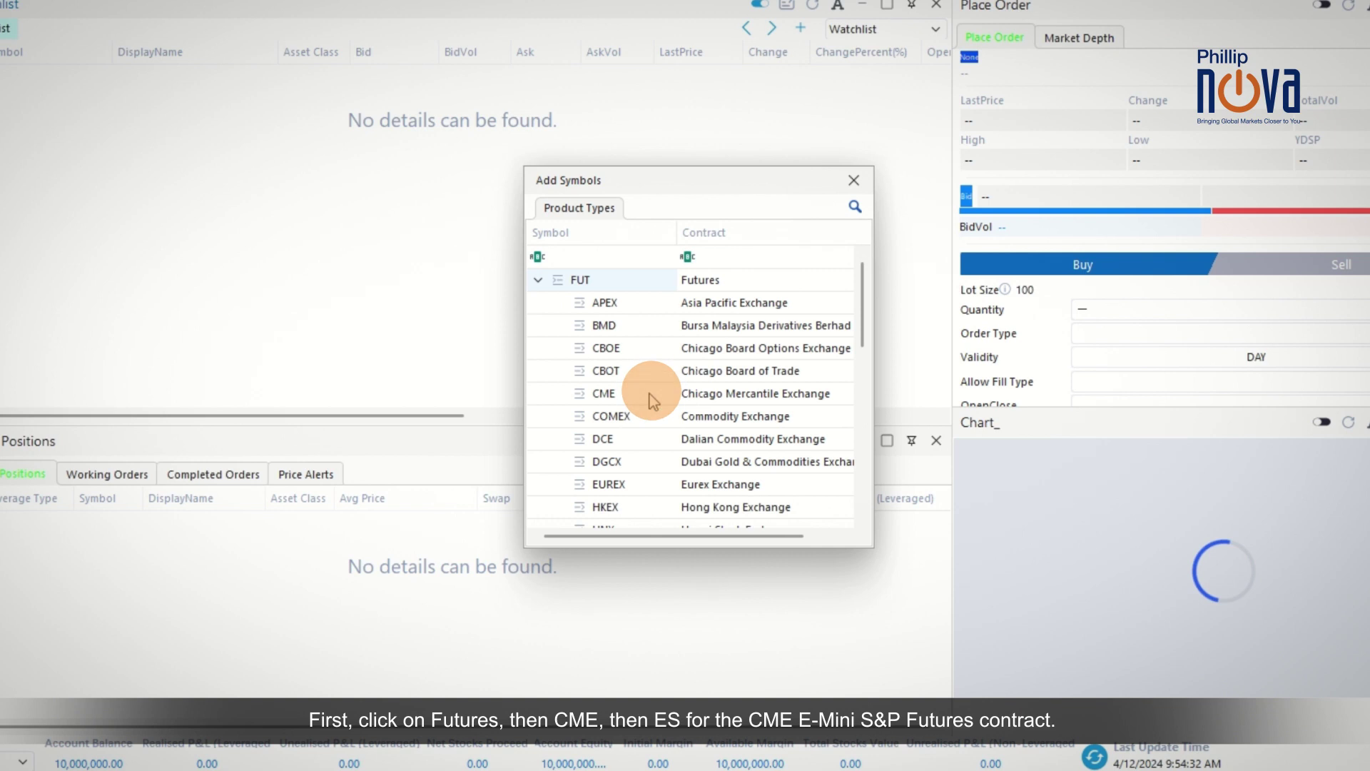
pyautogui.scroll(-4, 655, 396)
pyautogui.click(655, 393)
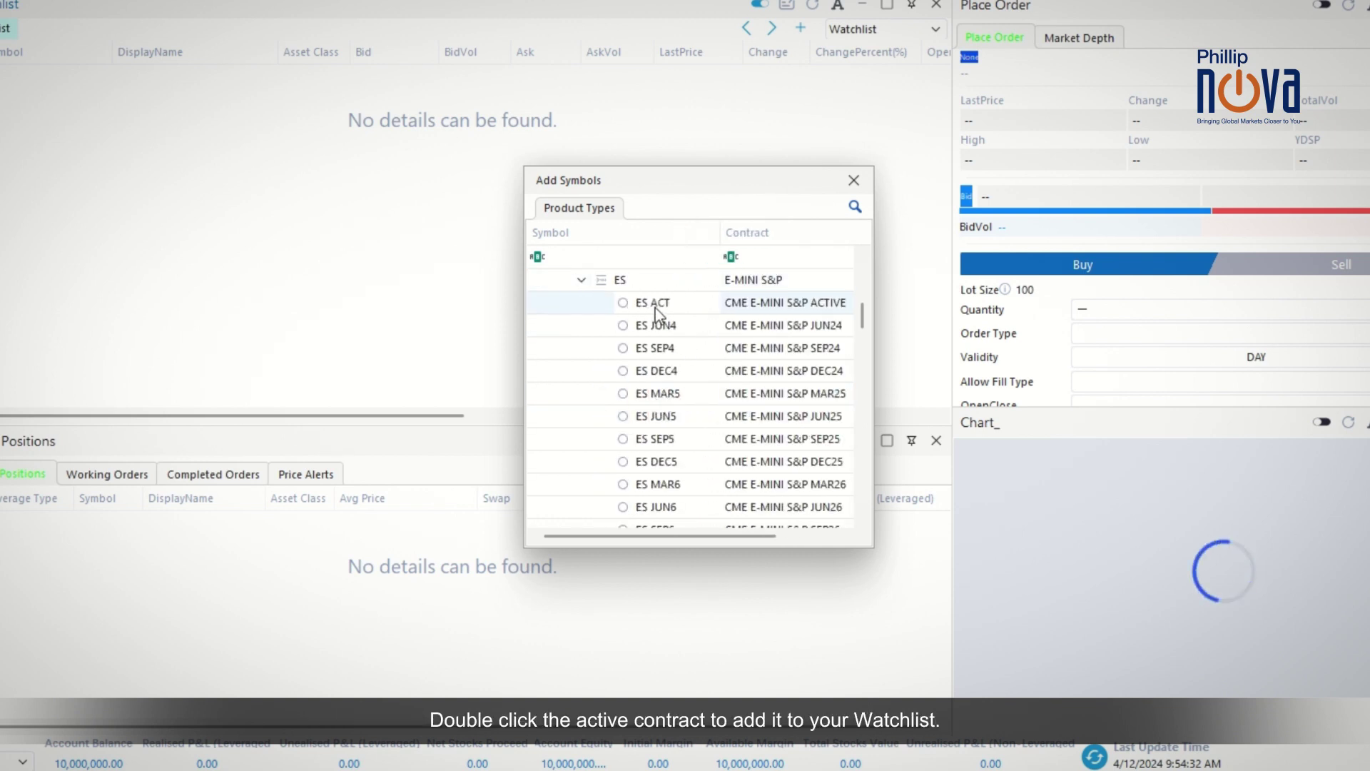
pyautogui.doubleClick(656, 310)
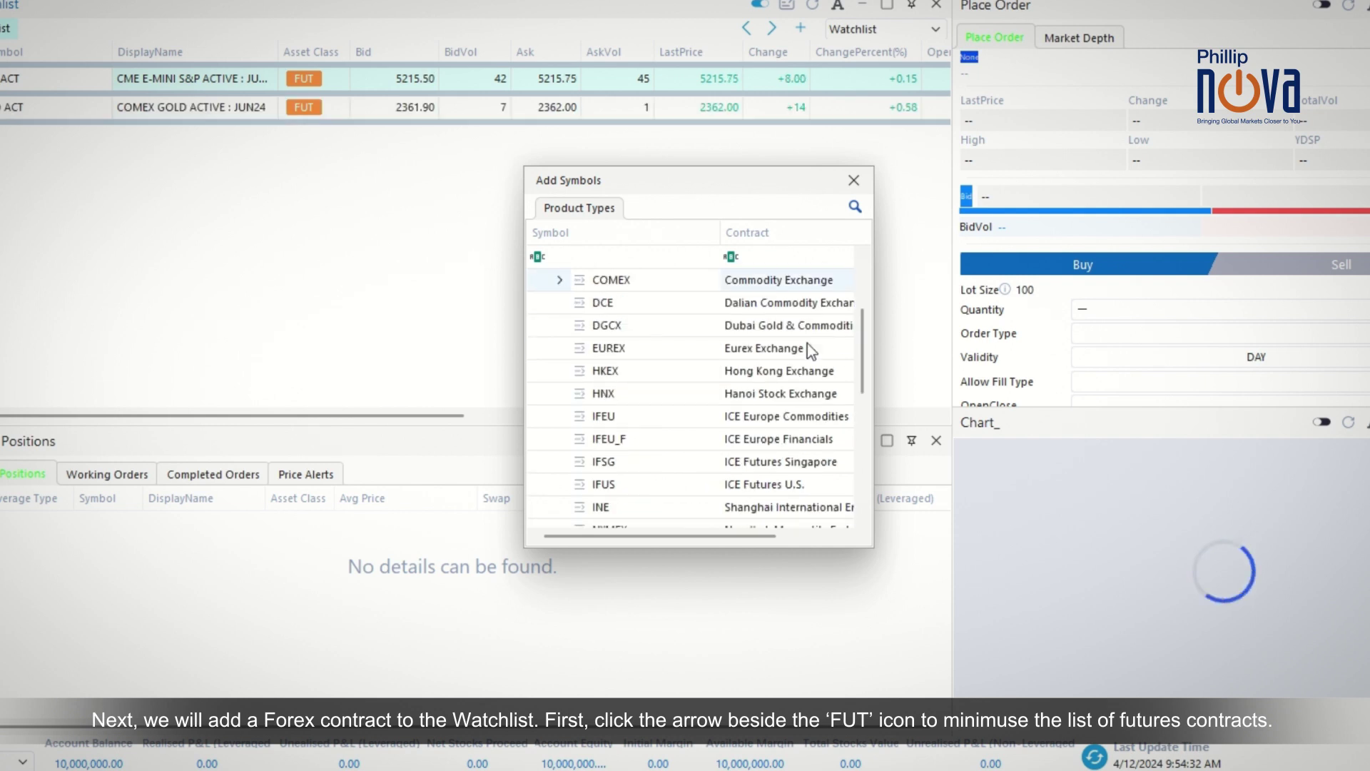
pyautogui.scroll(5, 807, 344)
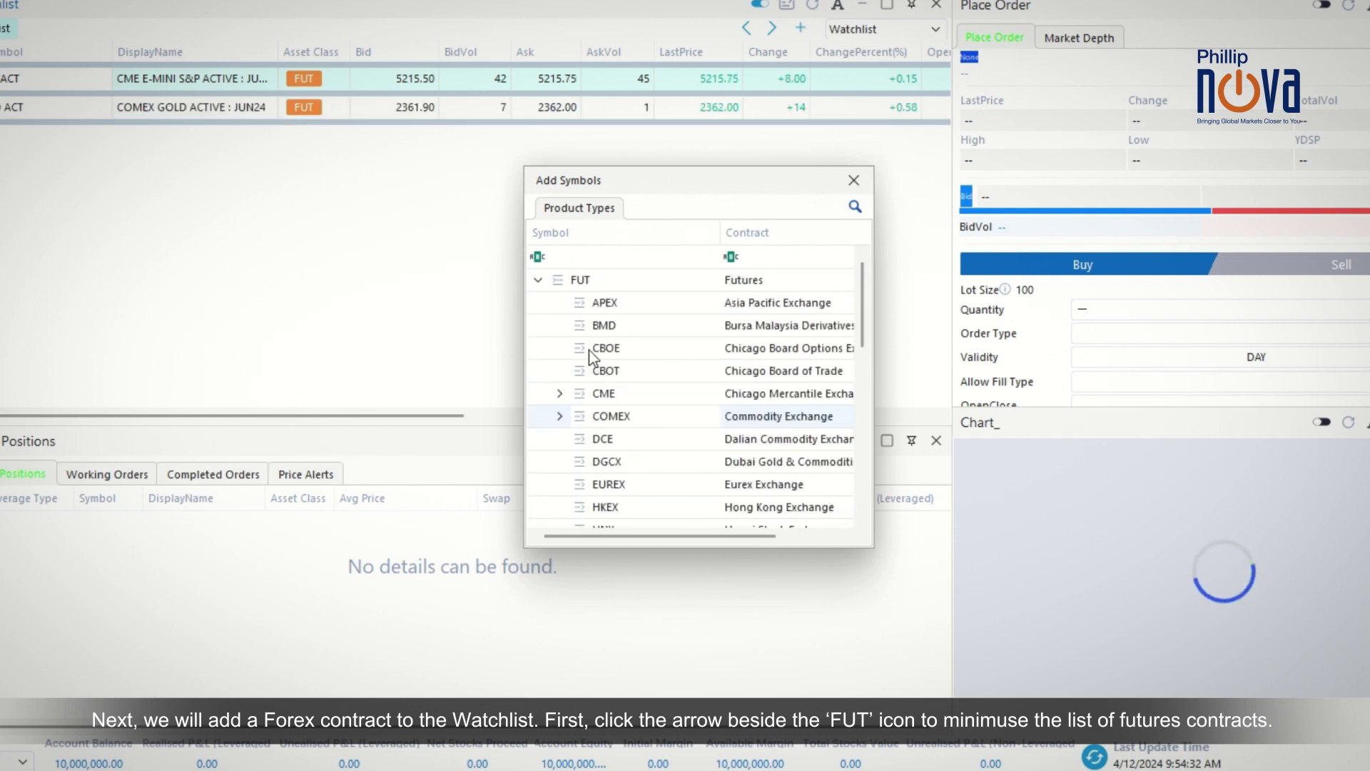
pyautogui.click(538, 280)
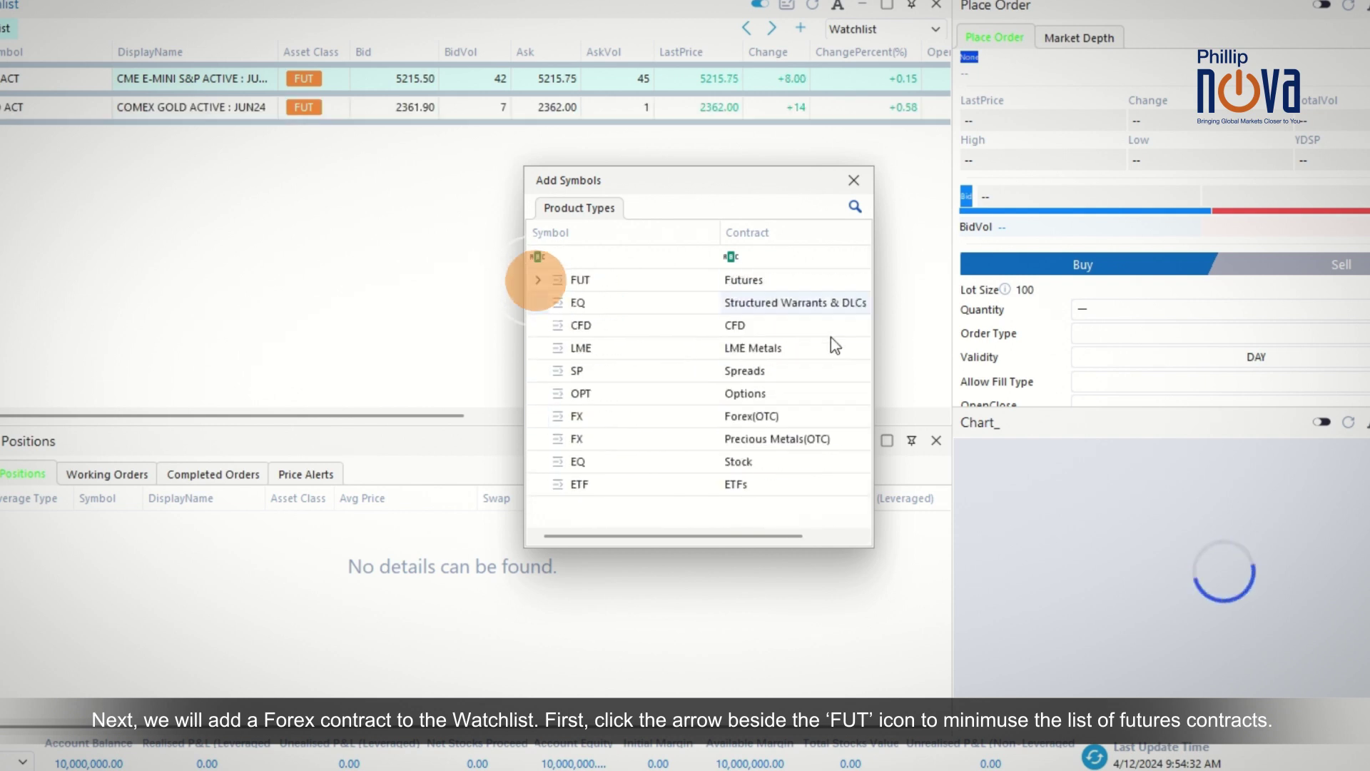
# Add the EURUSD pair from the Forex (OTC) list as the third watchlist row
pyautogui.click(578, 421)
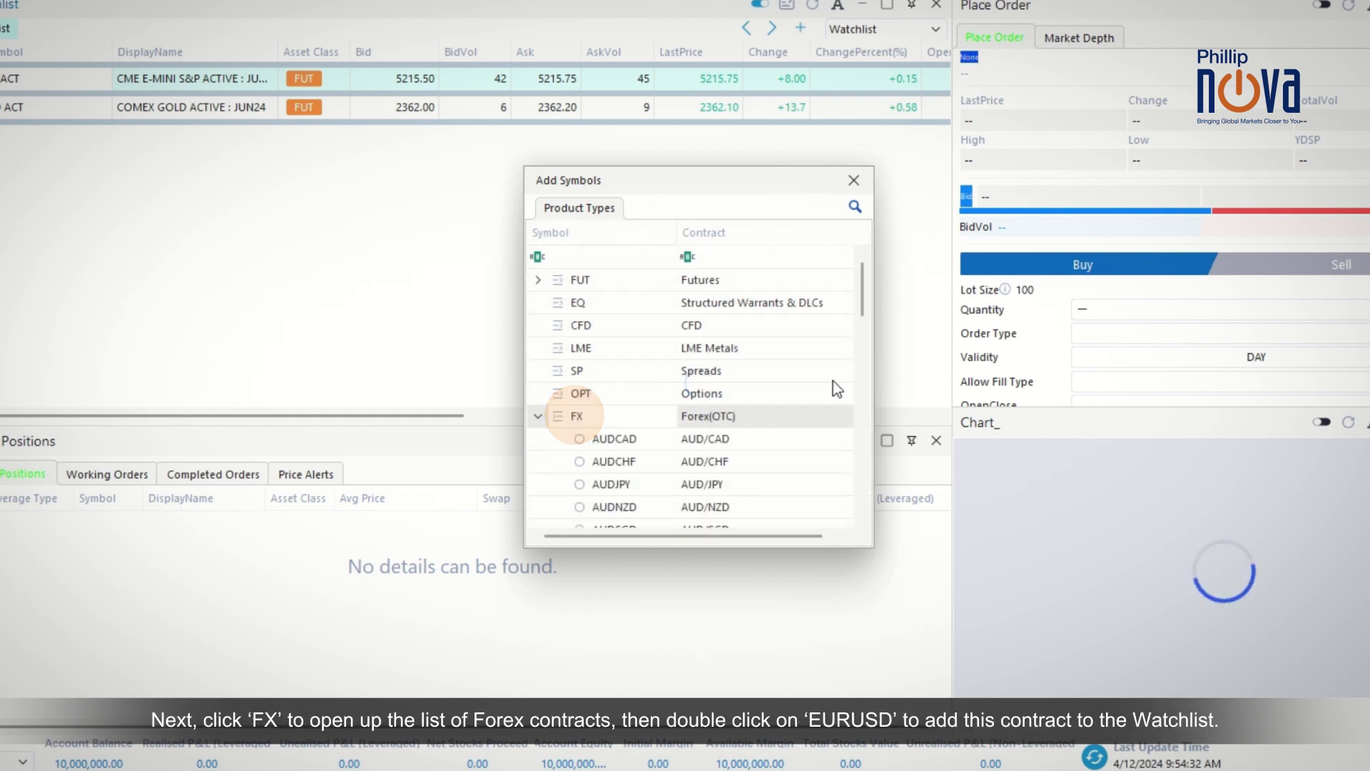
pyautogui.moveTo(862, 306); pyautogui.dragTo(819, 395)
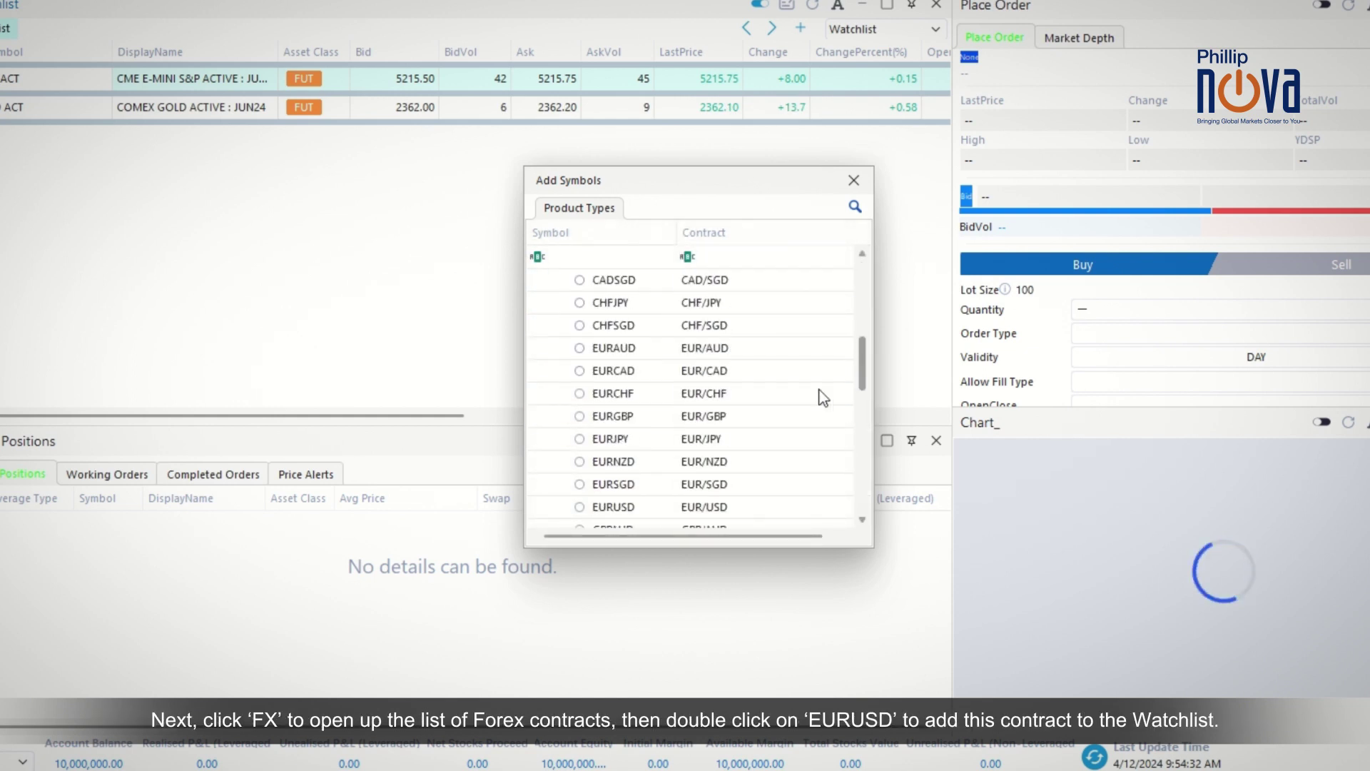
pyautogui.doubleClick(582, 506)
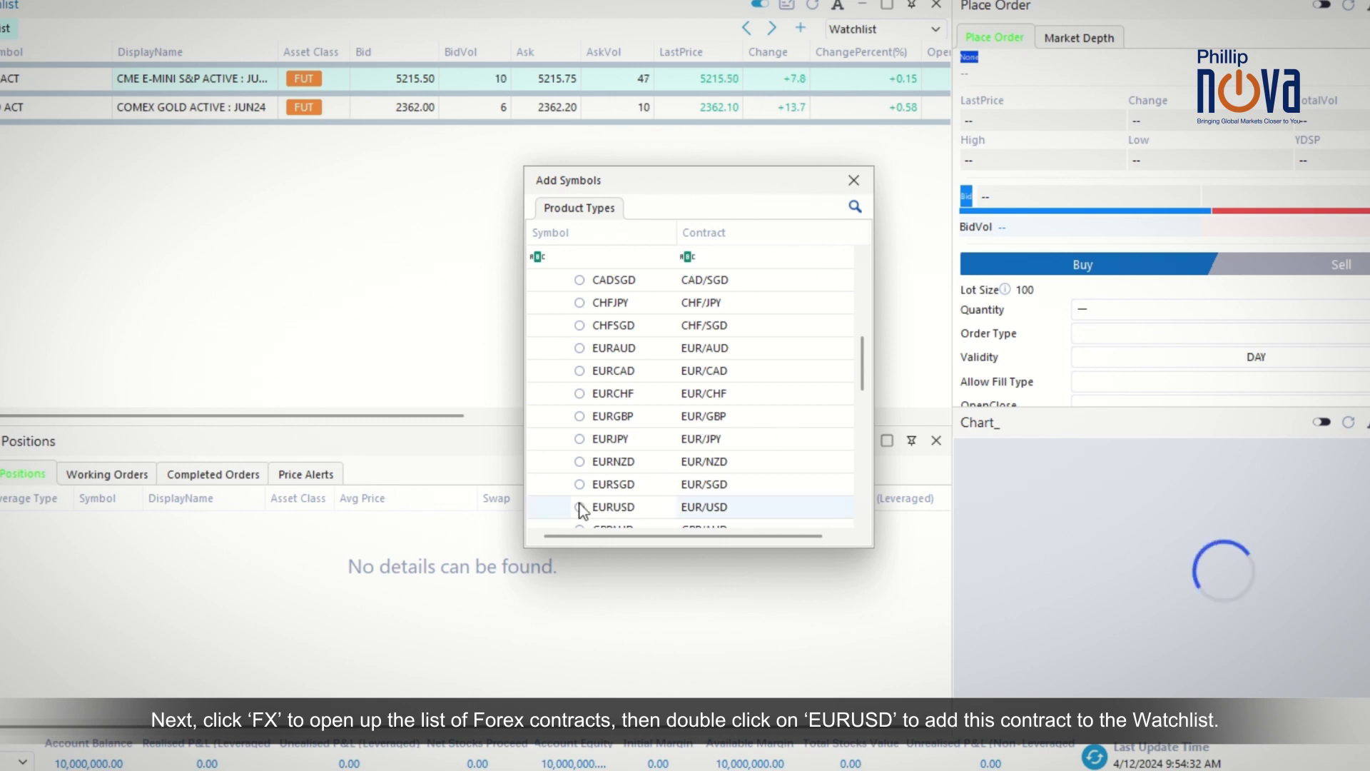
pyautogui.moveTo(856, 386); pyautogui.dragTo(860, 289)
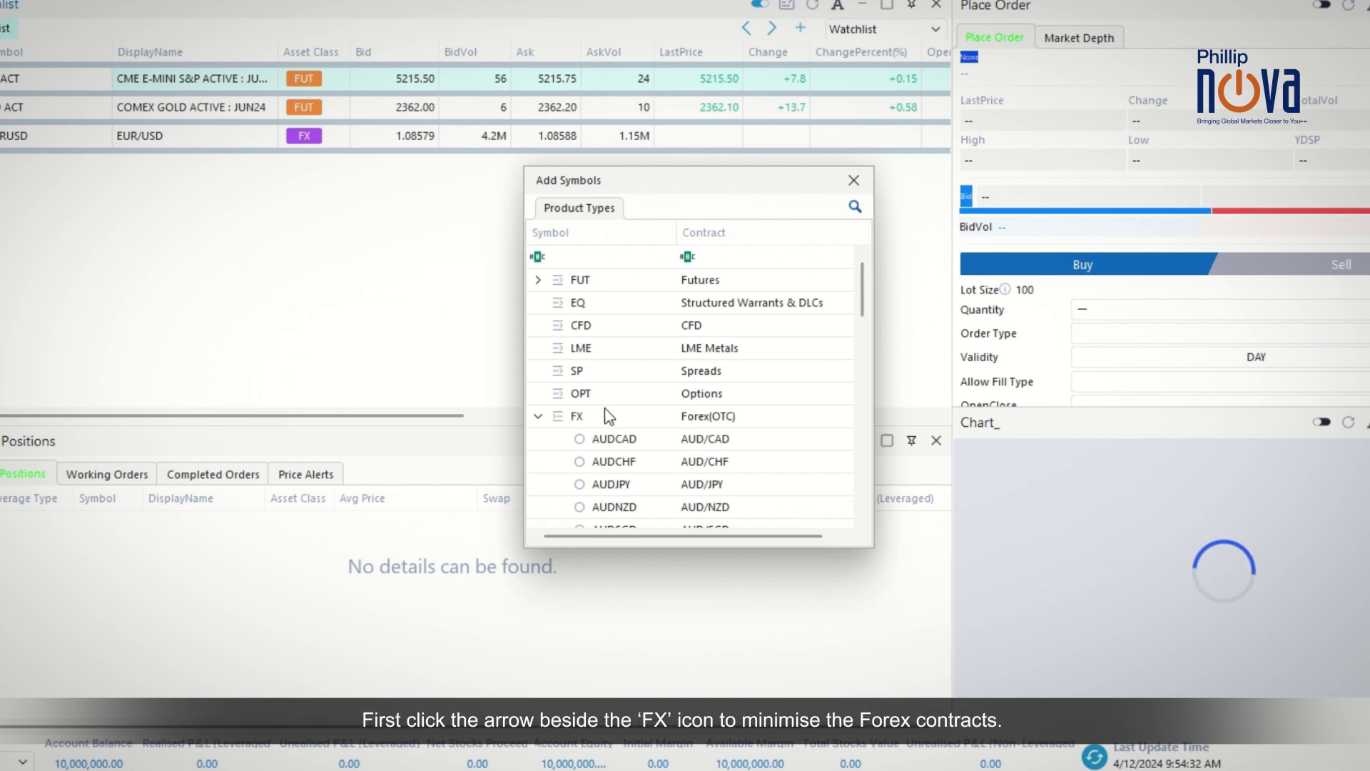
# Add the NASD AAPL-APPLE stock from the Stock > Nasdaq list to the watchlist
pyautogui.click(538, 416)
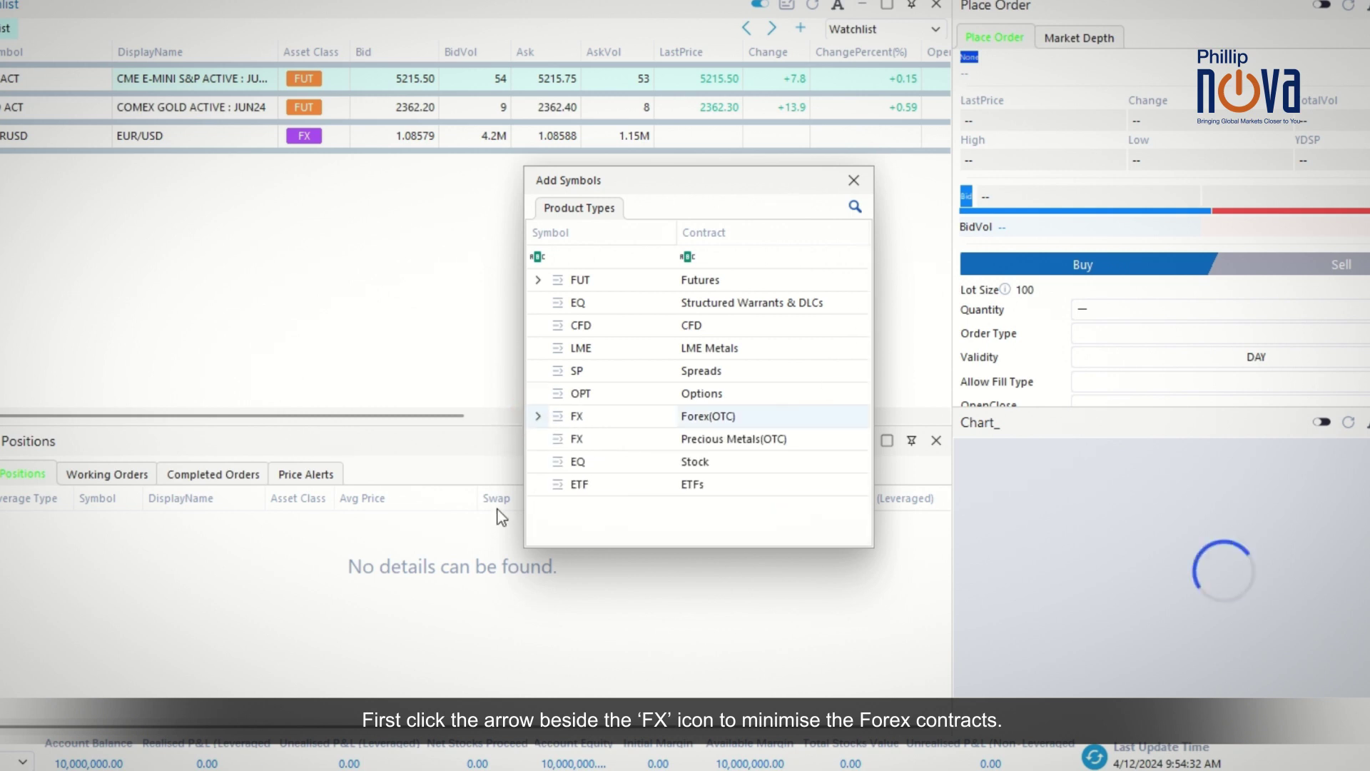
pyautogui.click(589, 466)
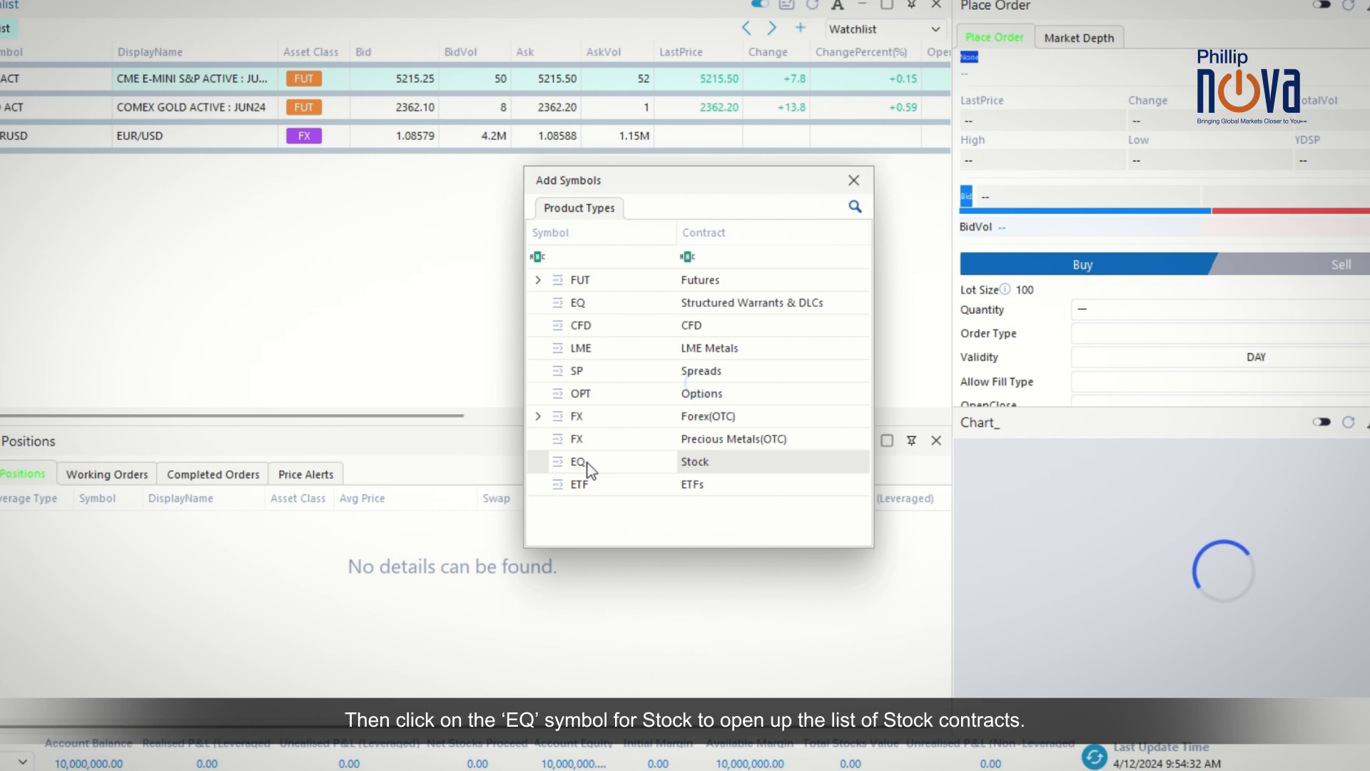
pyautogui.click(589, 465)
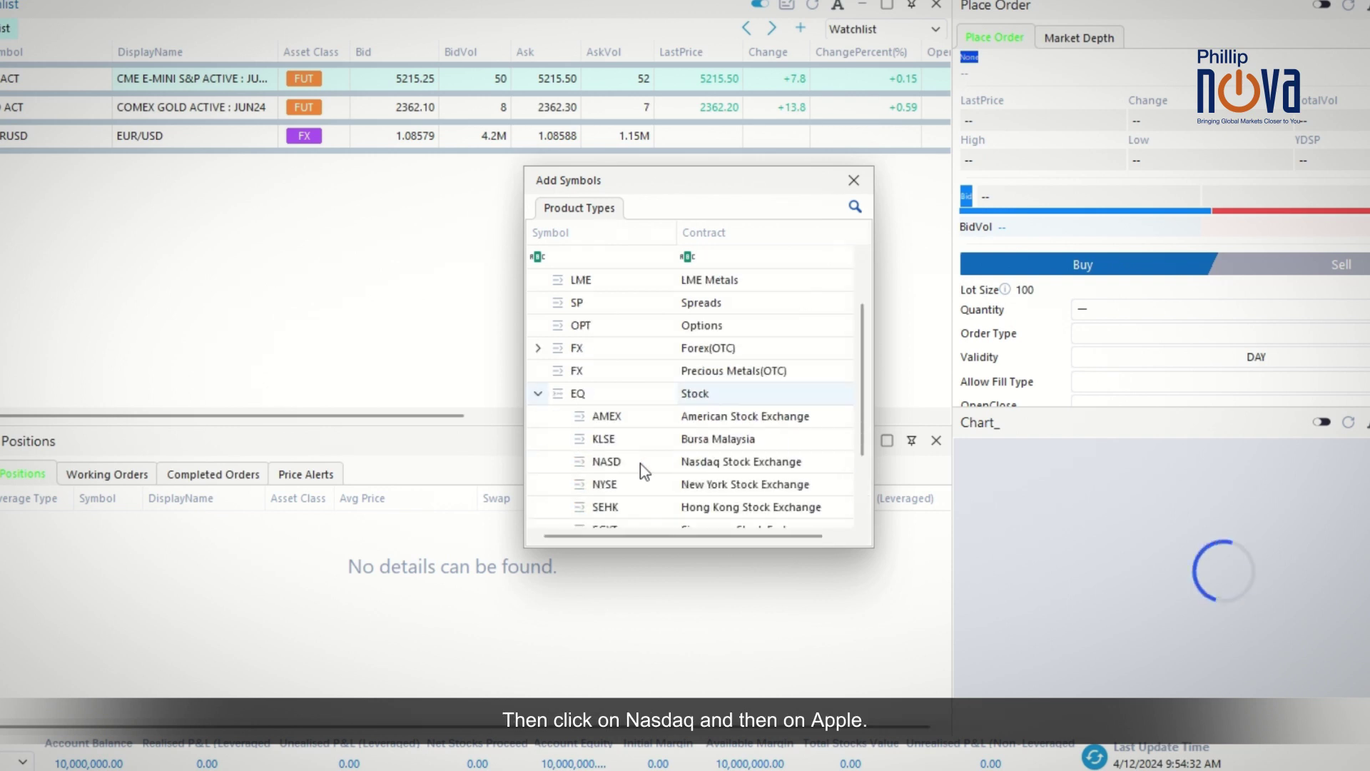
pyautogui.click(614, 393)
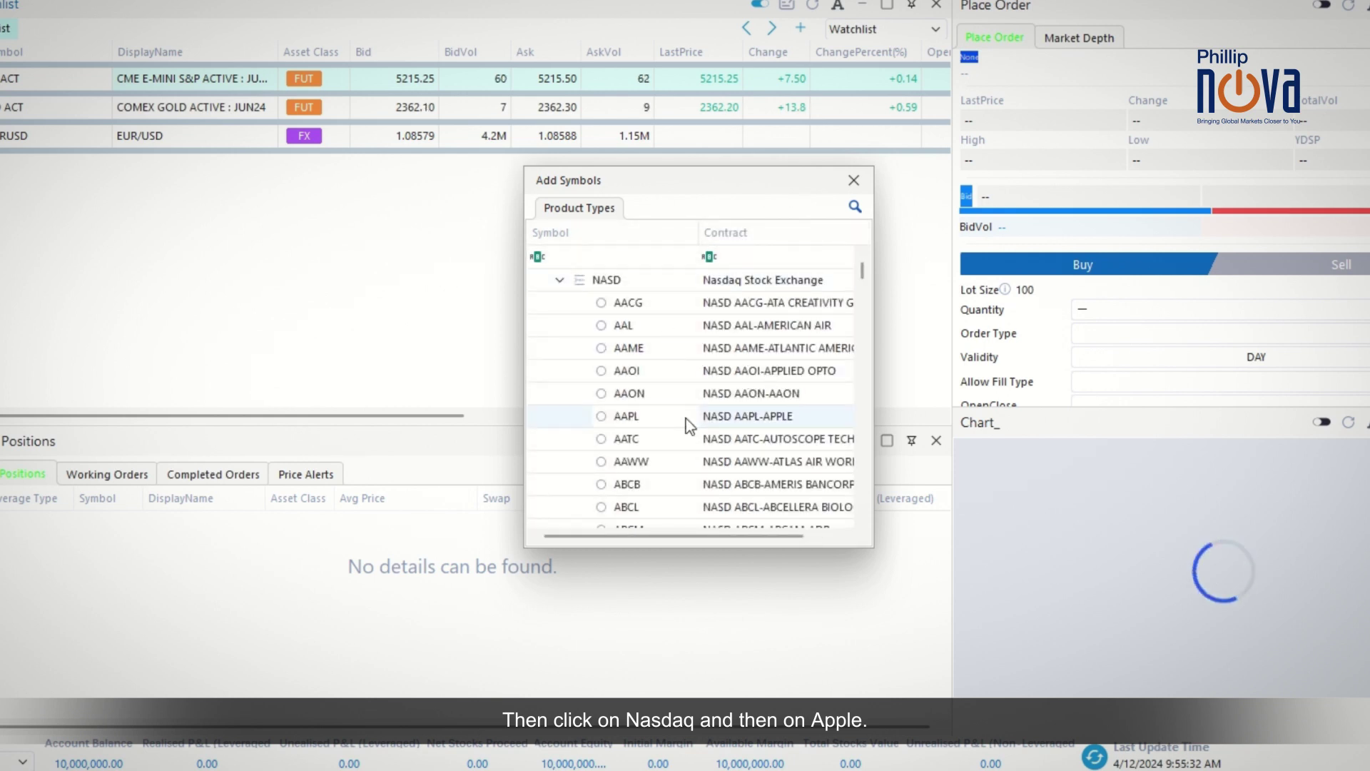
pyautogui.click(657, 421)
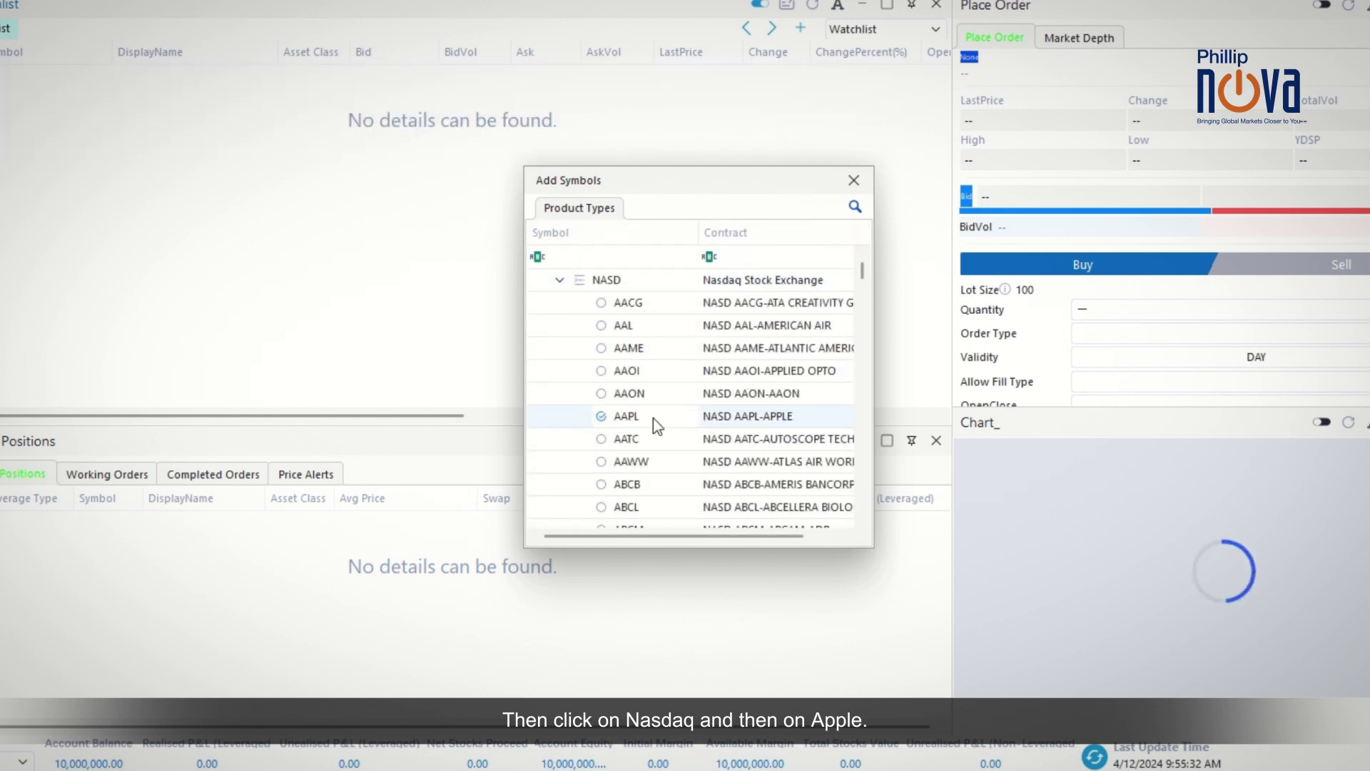
# Add the HSI Hang Seng 50 Index CFD from CFD > Indices, then close the symbol picker
pyautogui.click(561, 280)
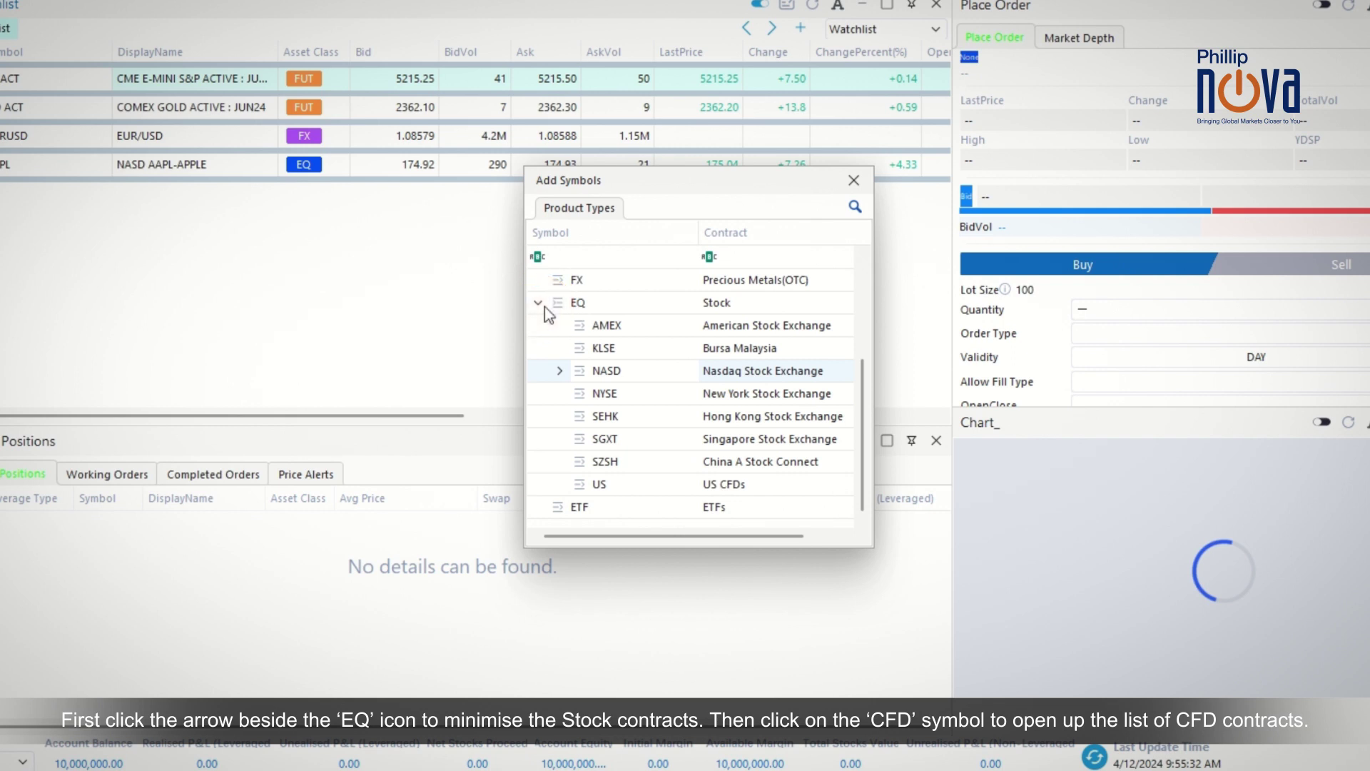
pyautogui.click(542, 305)
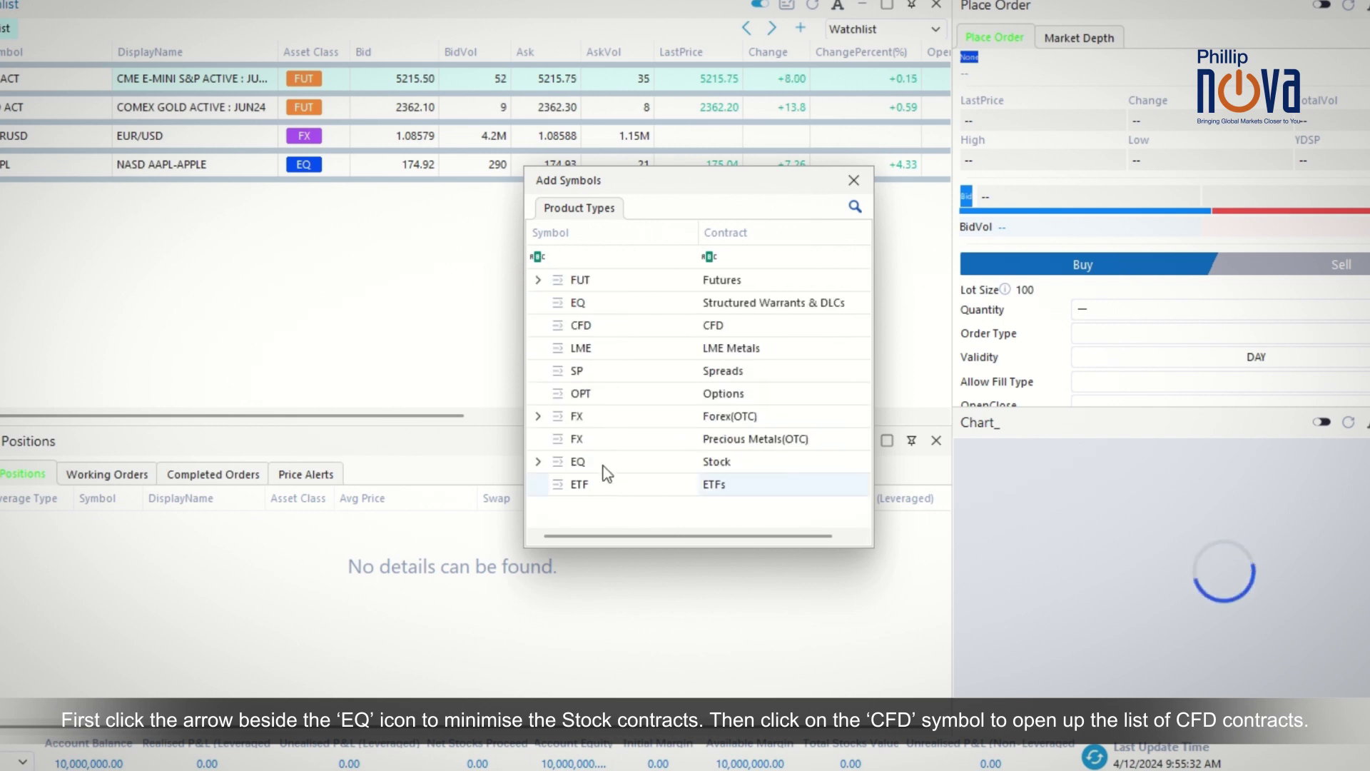
pyautogui.click(605, 327)
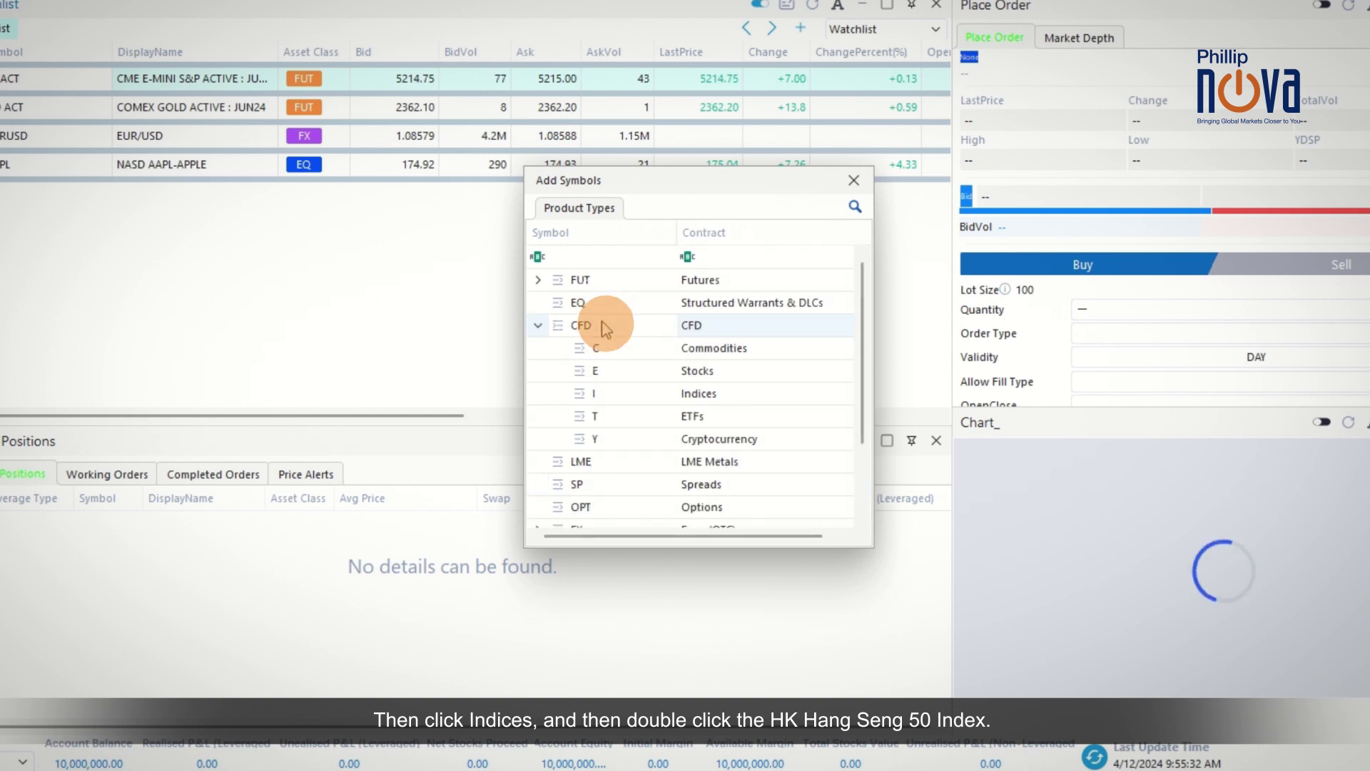
pyautogui.click(618, 394)
pyautogui.scroll(-2, 642, 407)
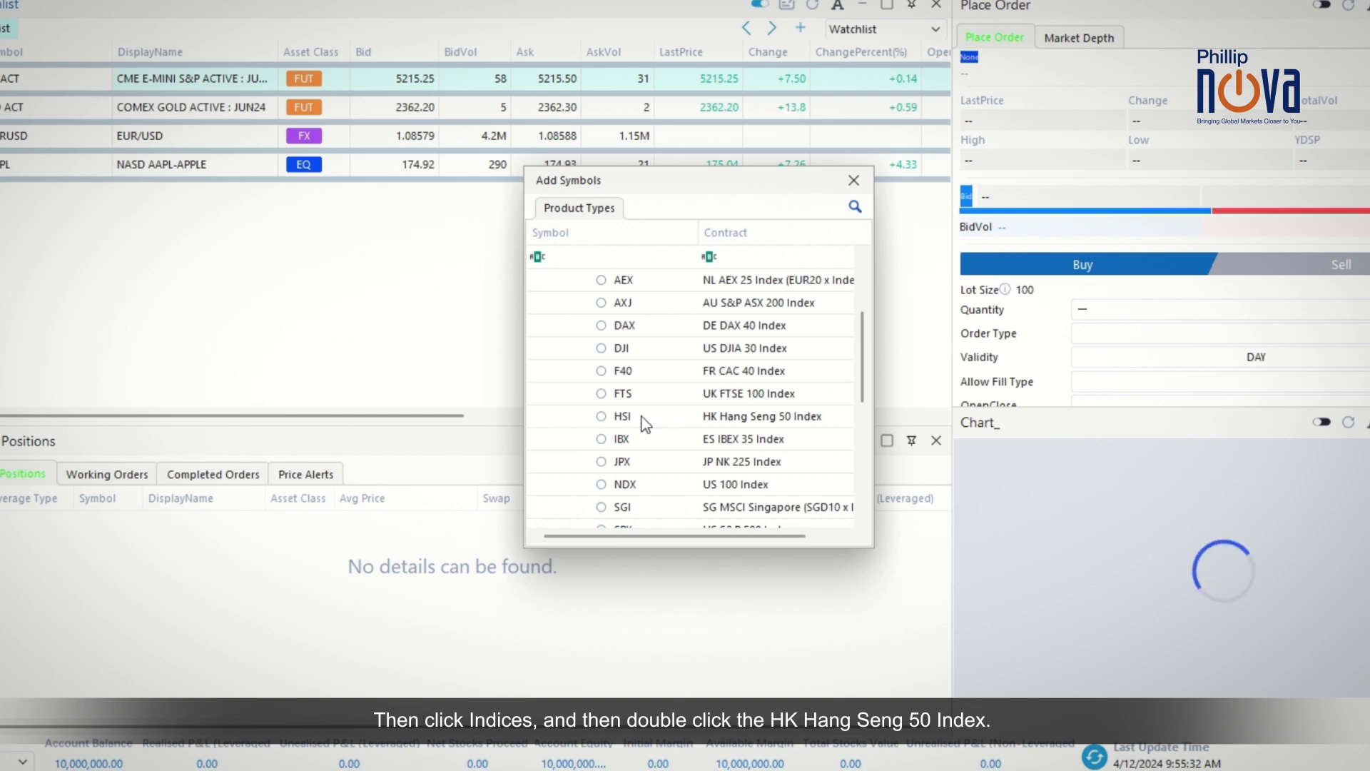
pyautogui.doubleClick(644, 422)
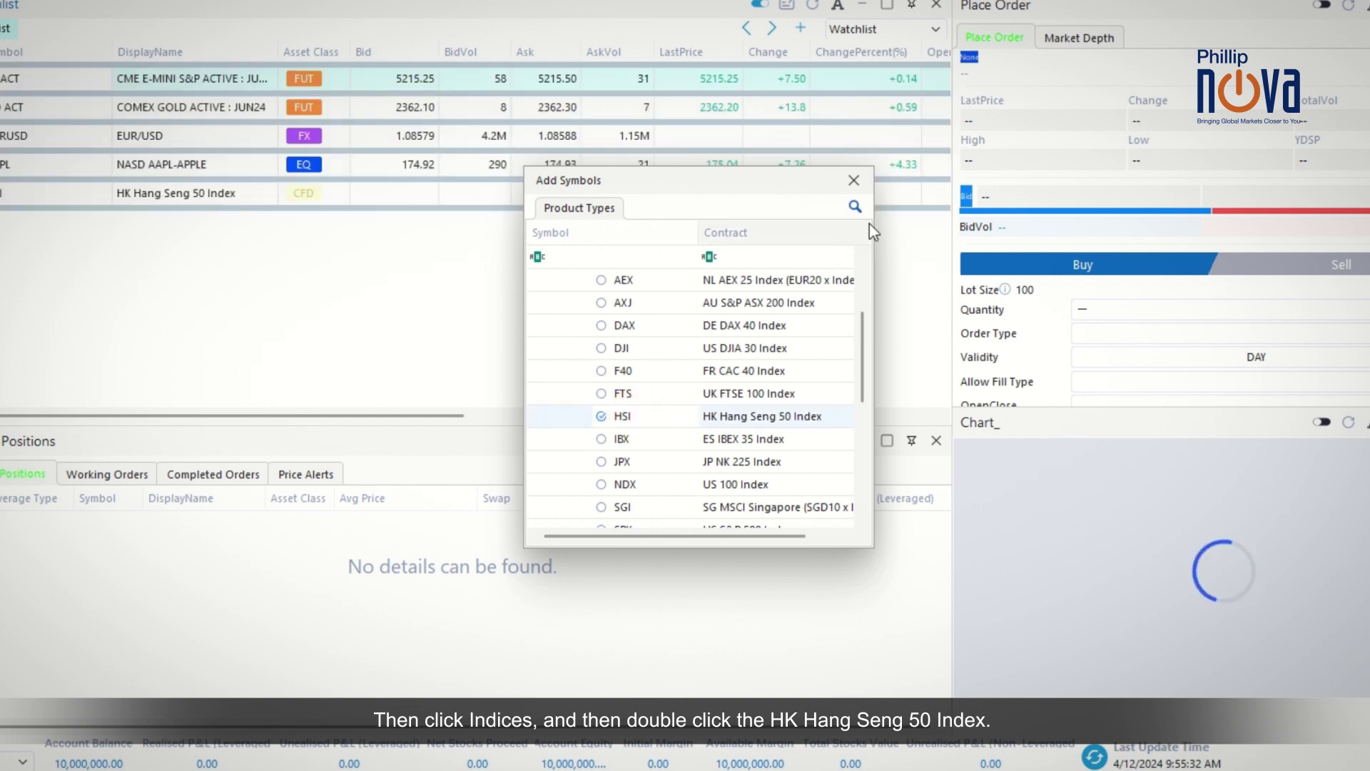
pyautogui.click(853, 181)
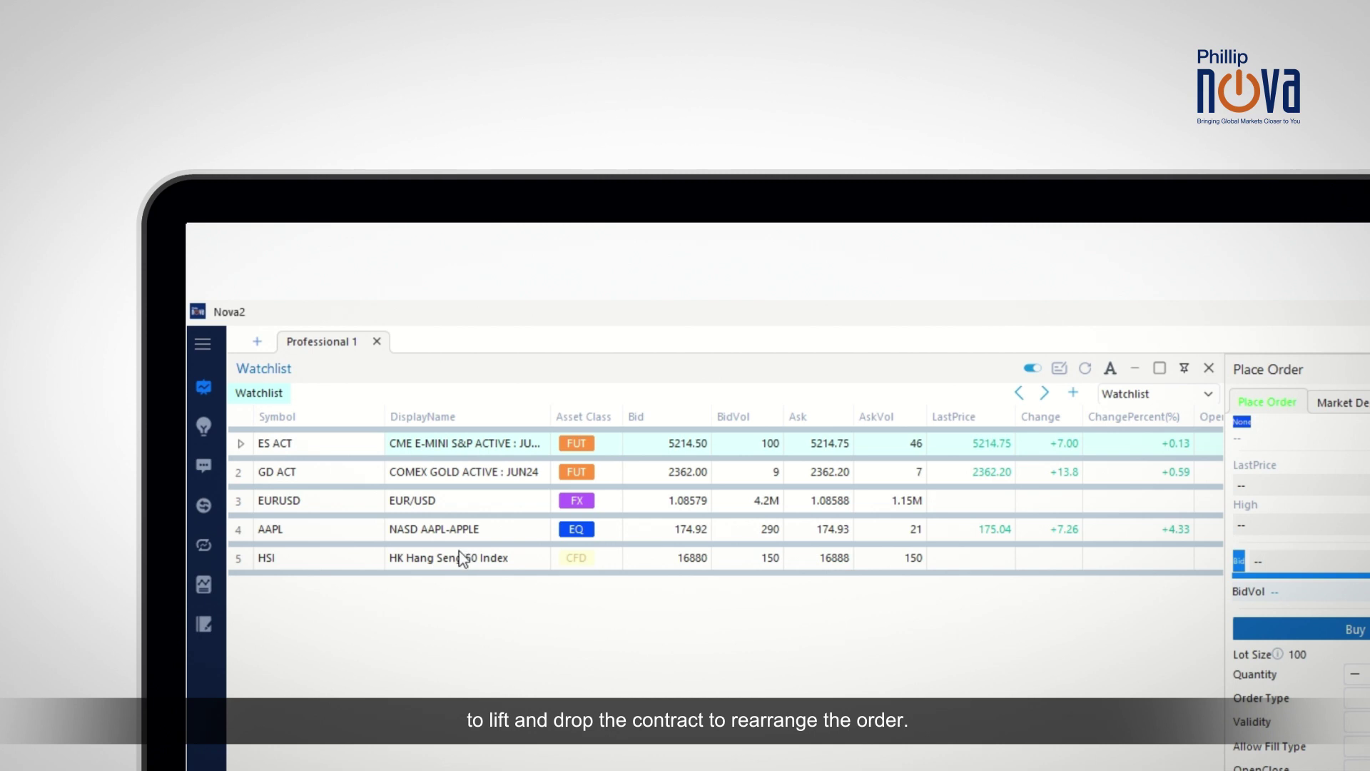
# Drag the HSI row above EUR/USD so it sits third in the watchlist
pyautogui.moveTo(461, 560); pyautogui.dragTo(465, 490)
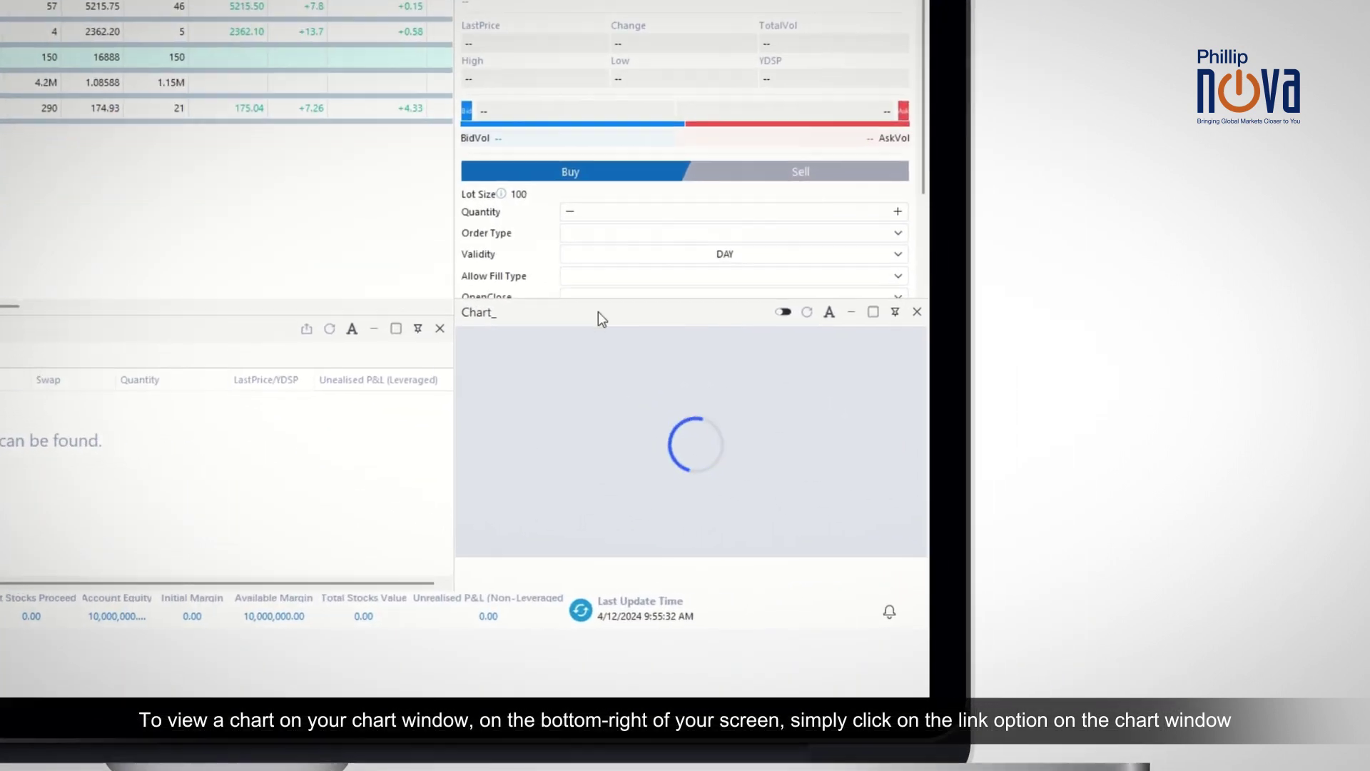
# Link the chart to the watchlist, switching between gold and E-mini S&P, then maximize and restore it
pyautogui.click(782, 312)
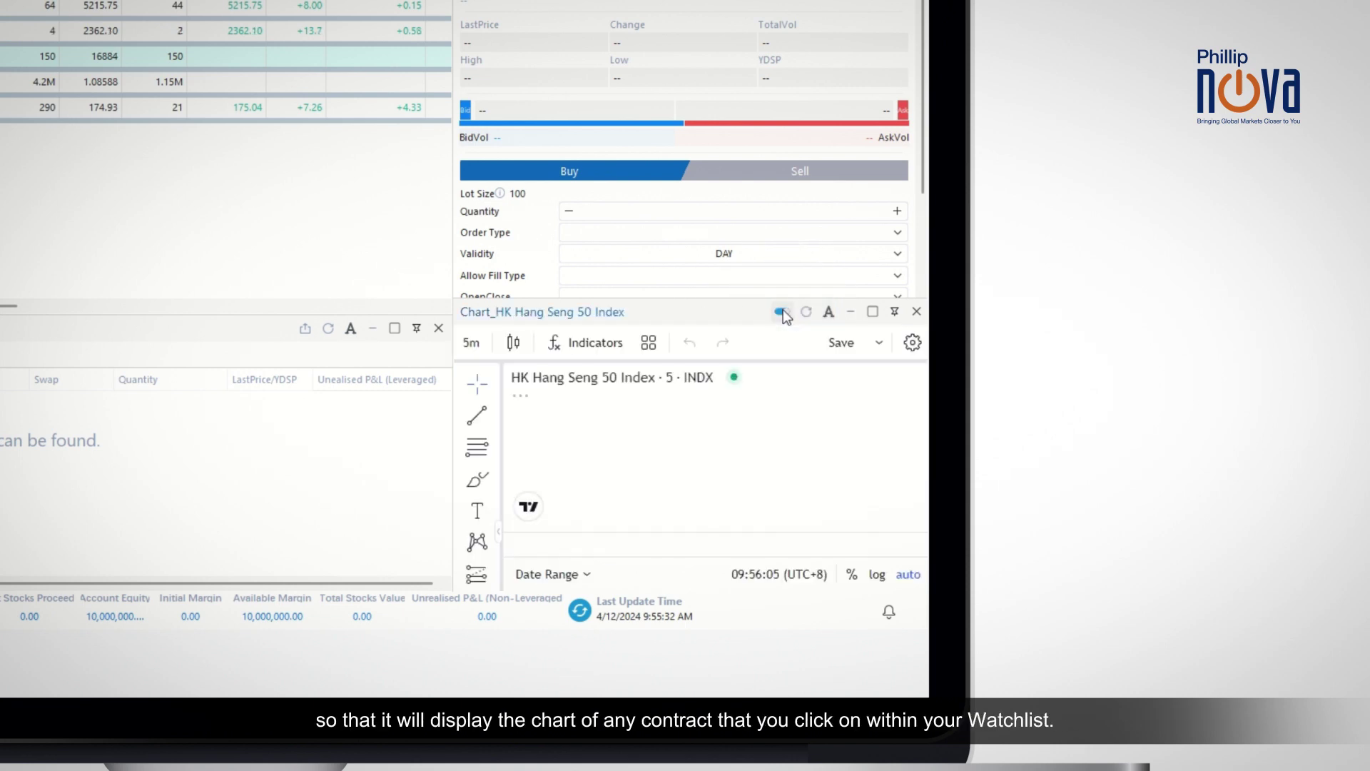
pyautogui.click(107, 31)
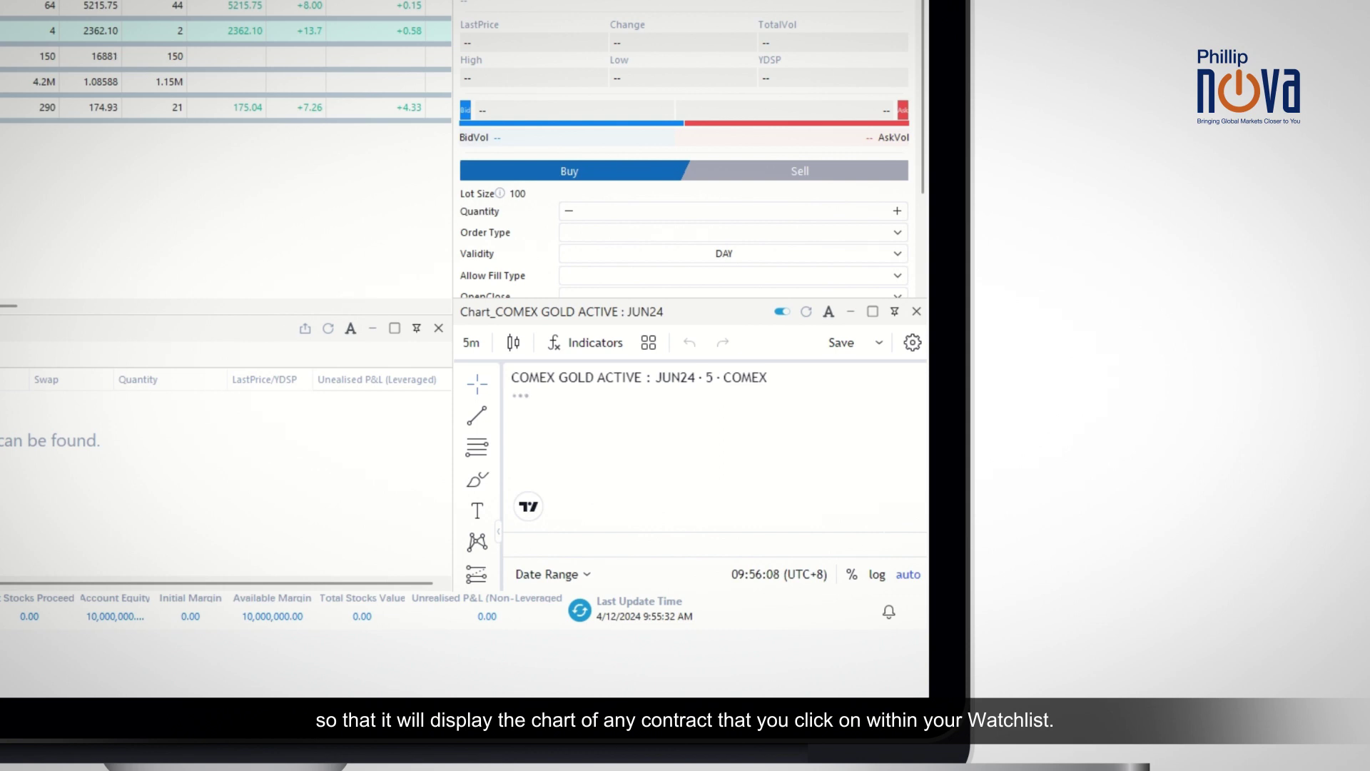
pyautogui.click(107, 5)
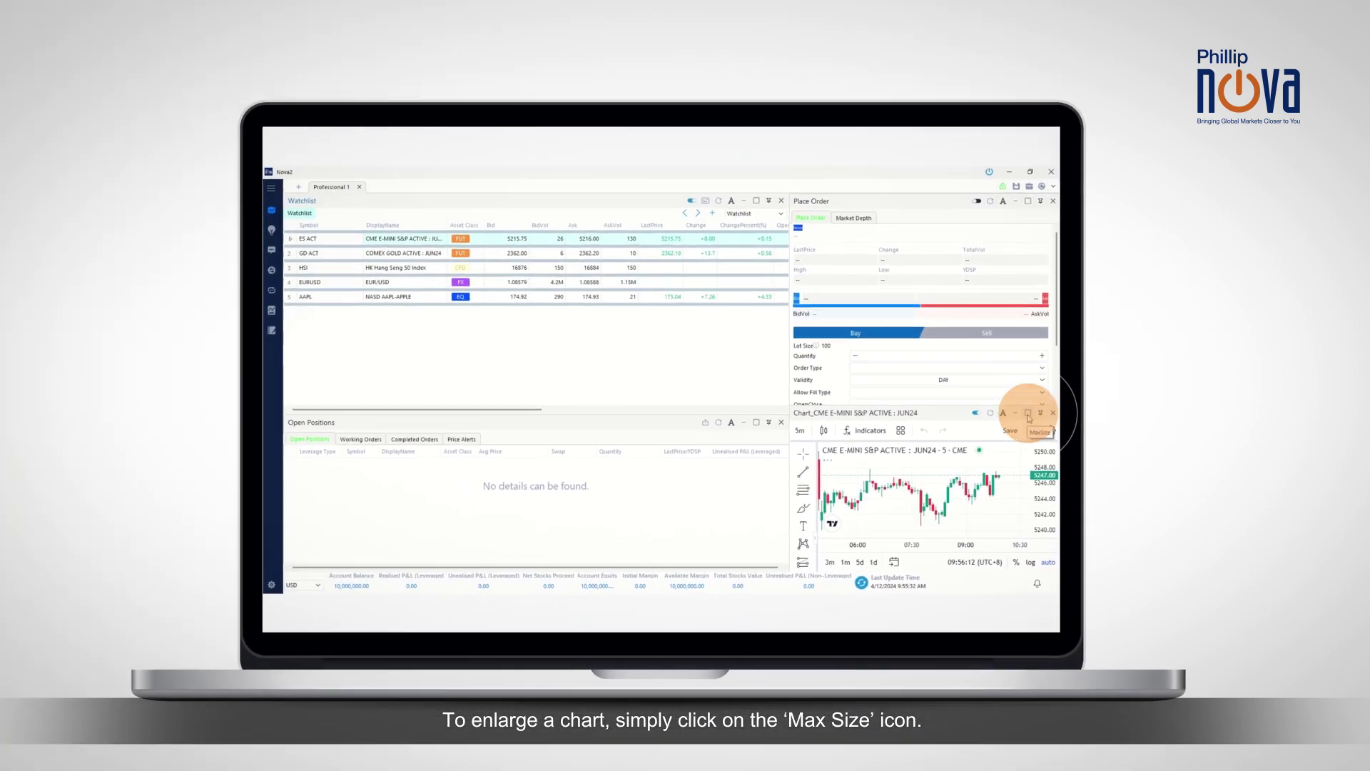
pyautogui.click(872, 311)
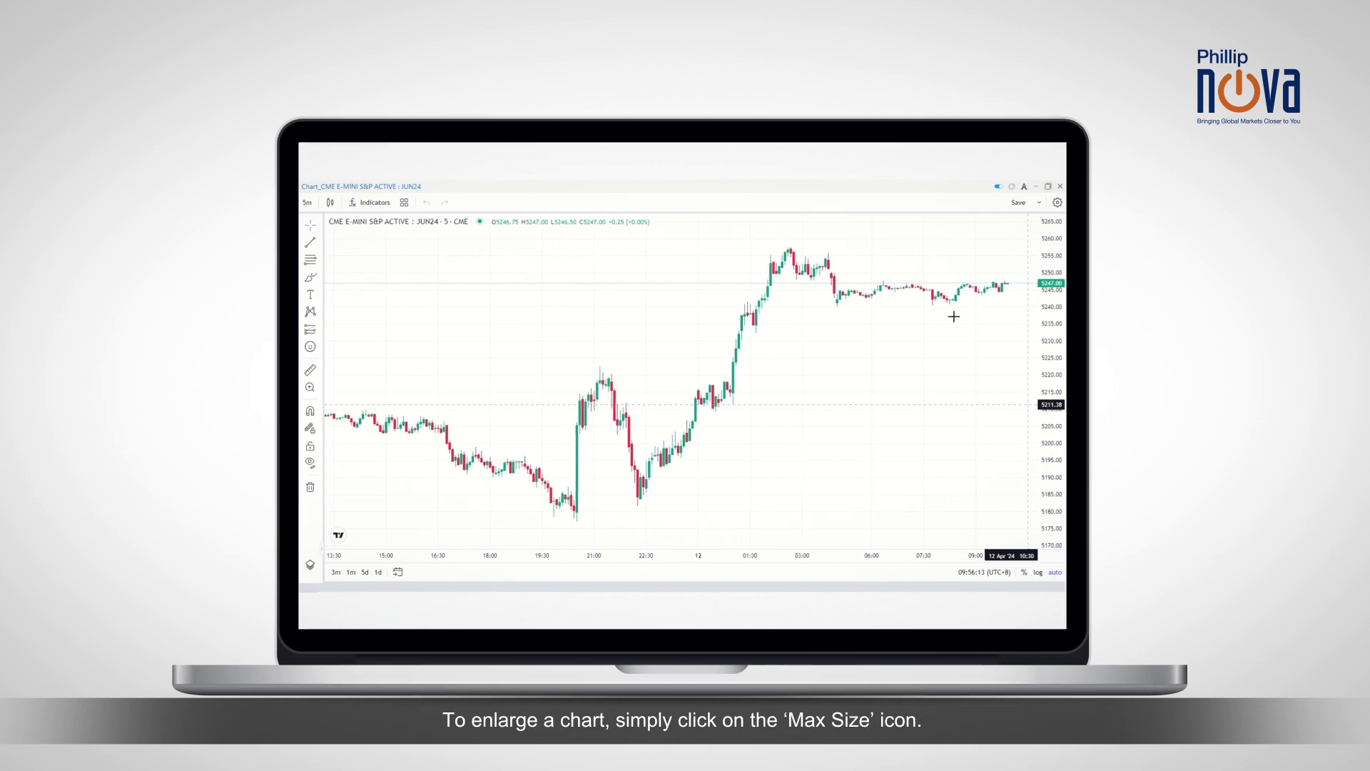
pyautogui.click(1049, 188)
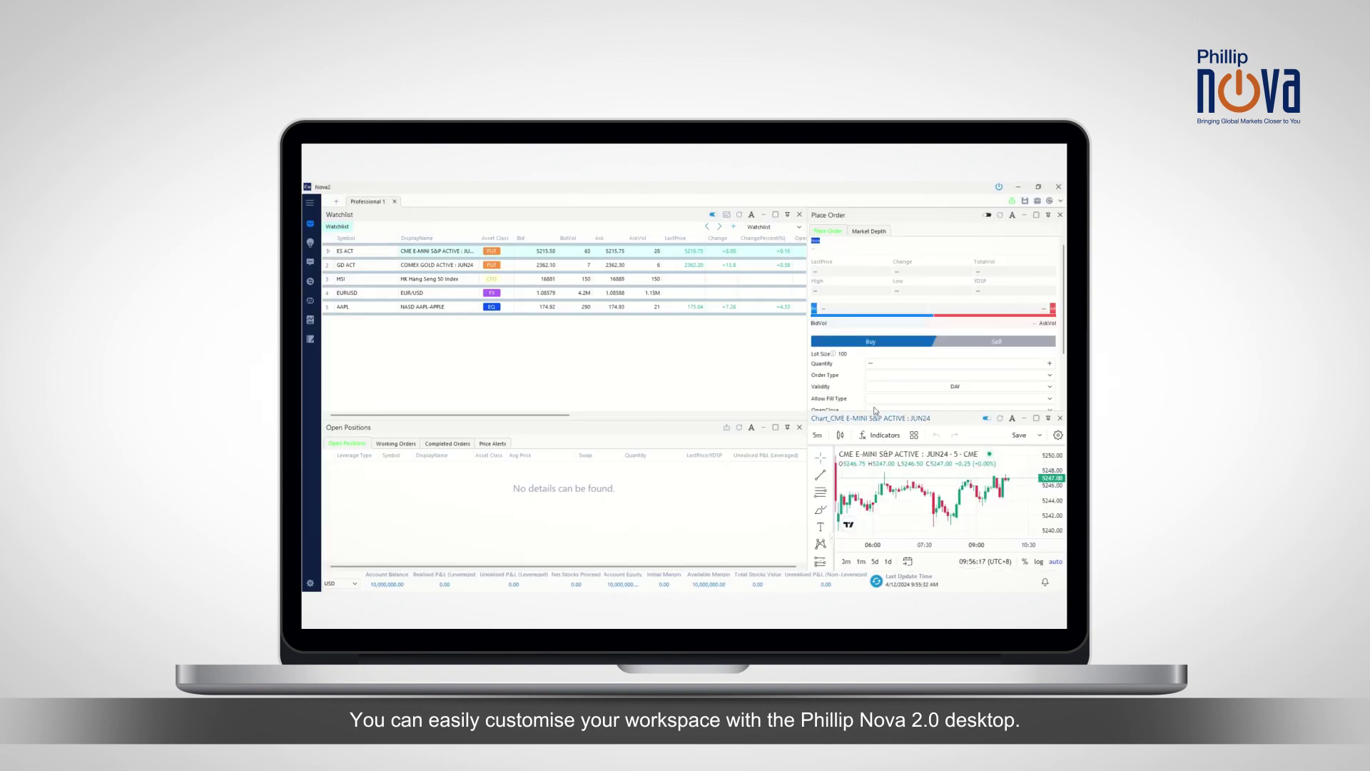
# Move the chart into the right-side tab group alongside the ES market depth and order entry tabs
pyautogui.moveTo(877, 418); pyautogui.dragTo(971, 230)
pyautogui.click(932, 230)
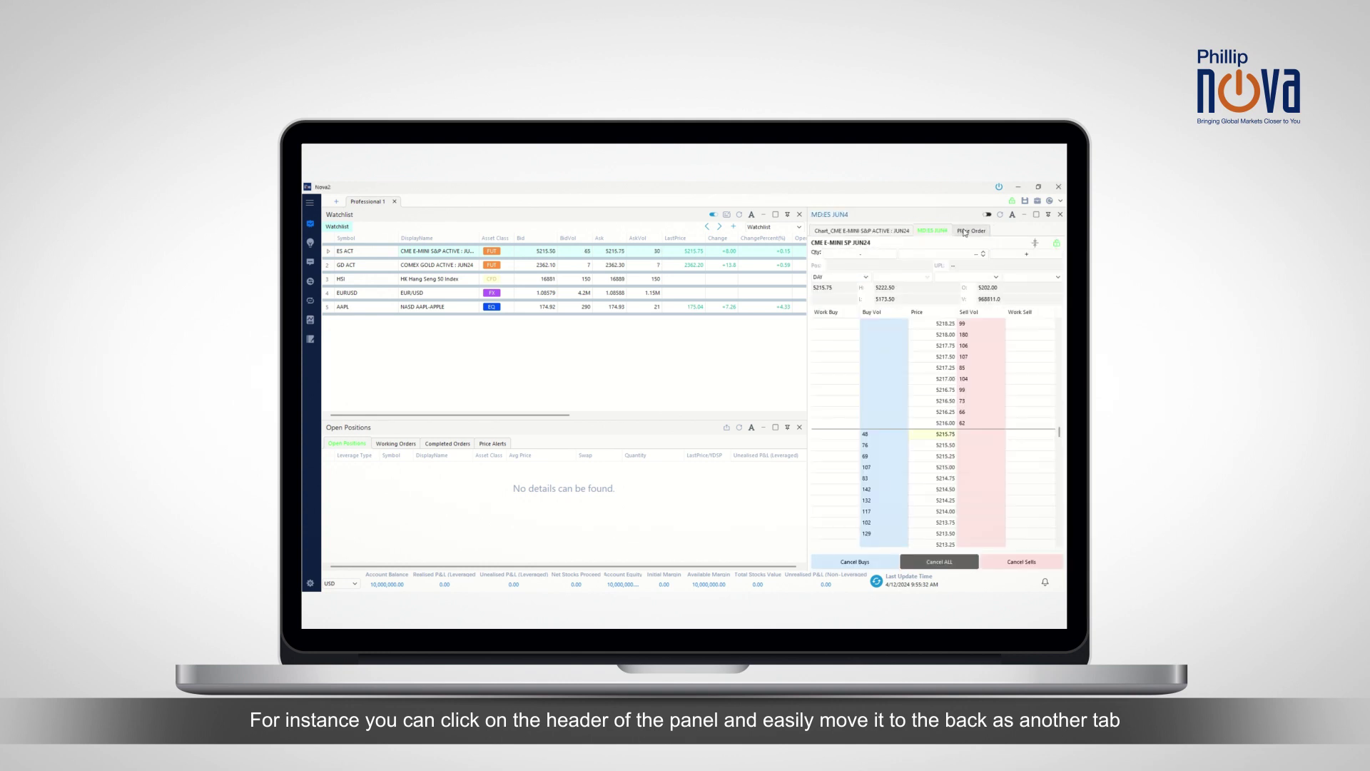
pyautogui.click(965, 231)
pyautogui.click(935, 231)
pyautogui.click(877, 231)
# Dock the chart below market depth and link Place Order to the watchlist's COMEX Gold JUN24
pyautogui.moveTo(852, 238); pyautogui.dragTo(939, 407)
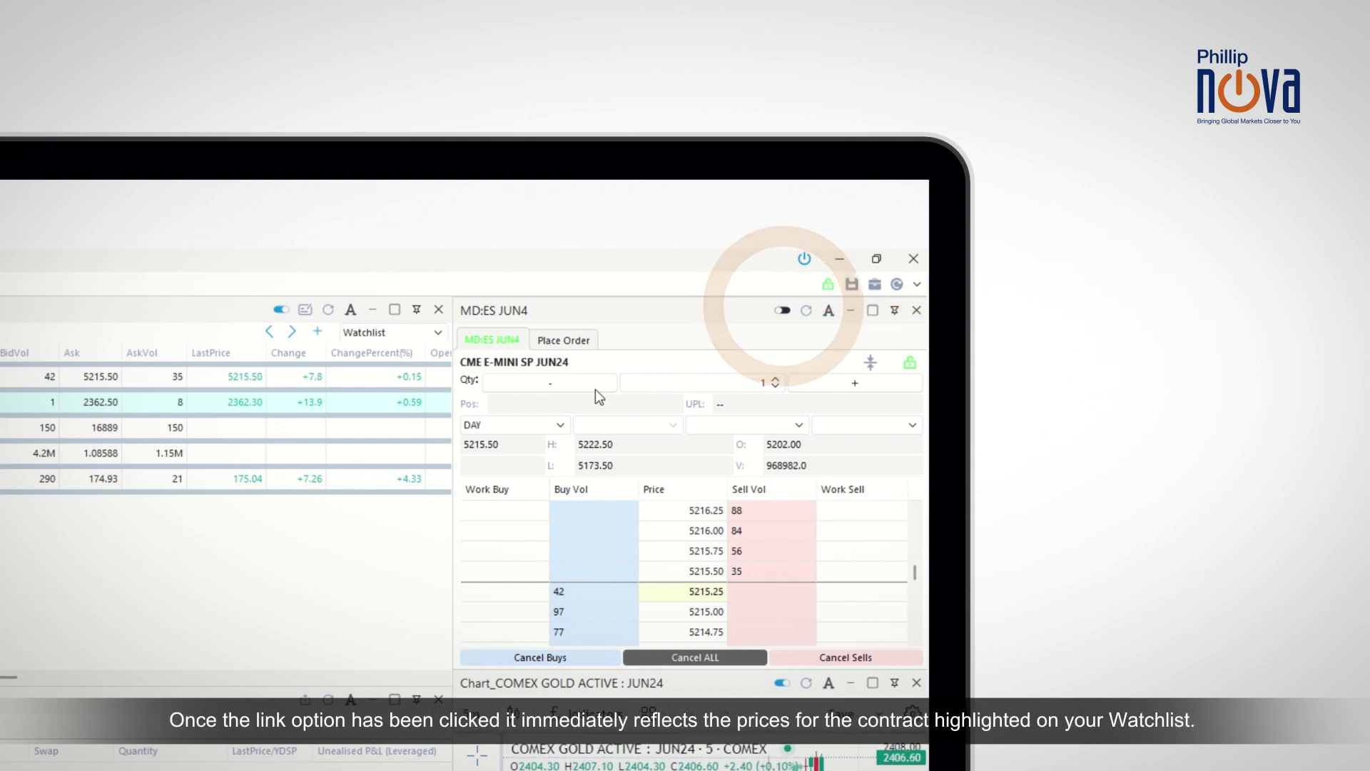
pyautogui.click(581, 342)
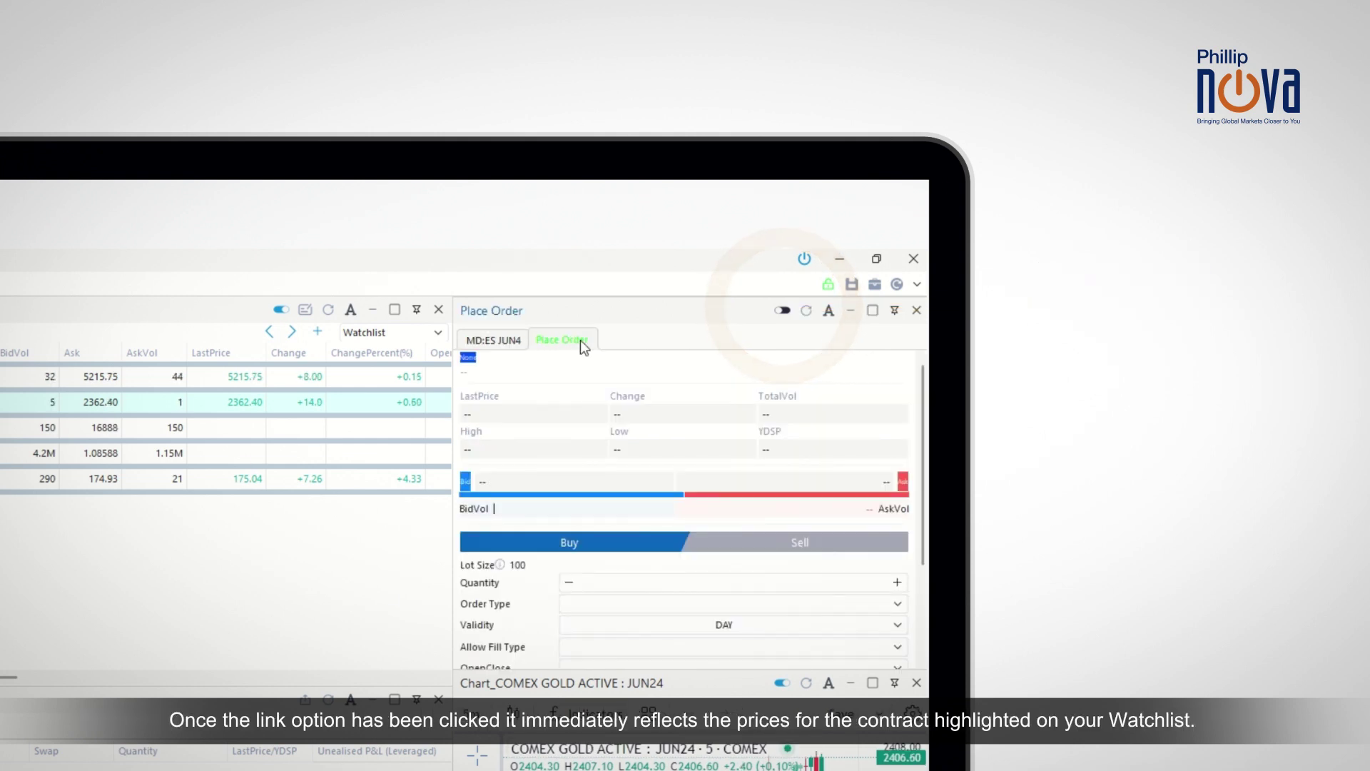
pyautogui.click(783, 310)
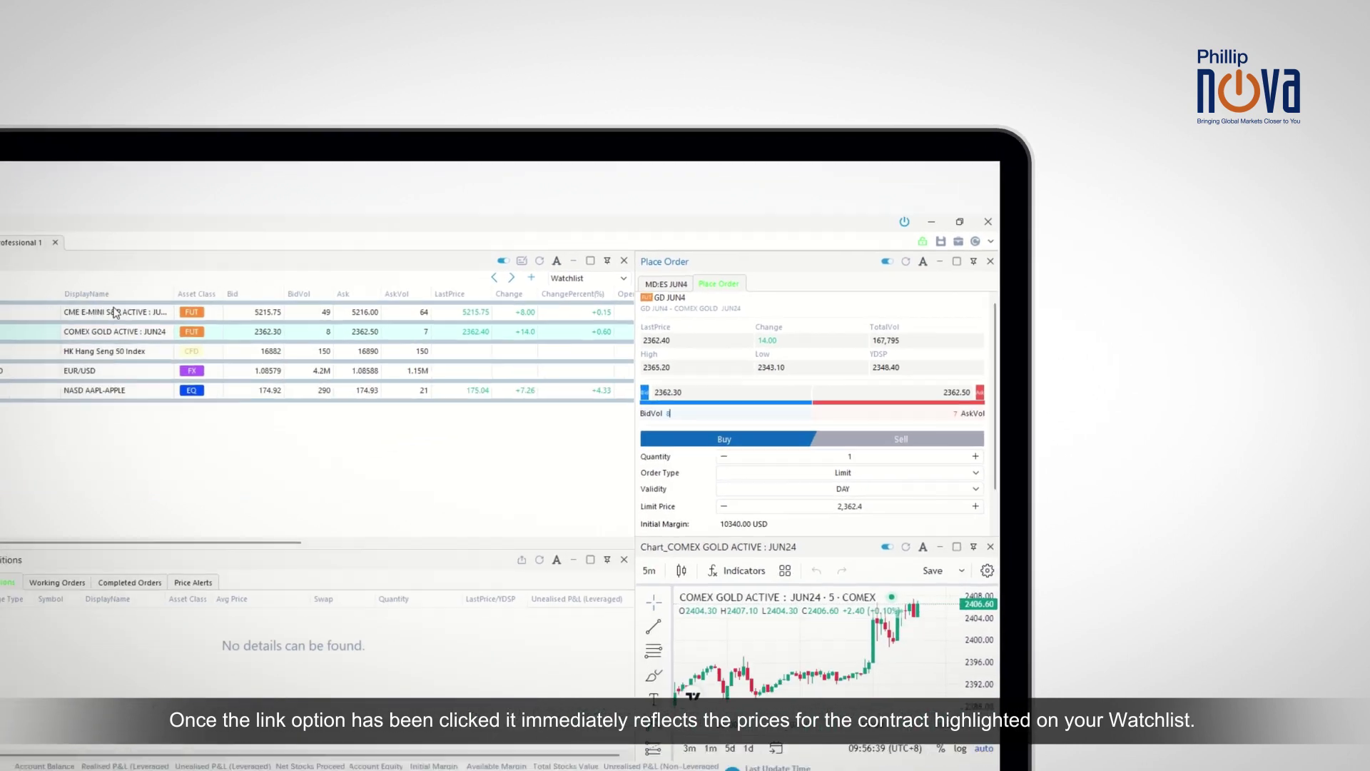